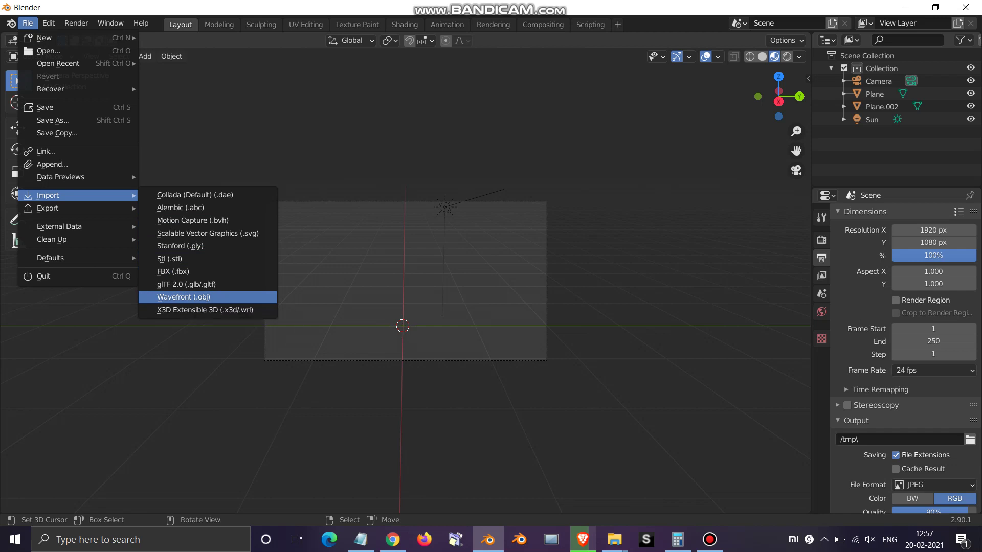
- Import the Wavefront model goat1.OBJ from the "goat render or file" folder inside Downloads\Renders
{"action": "left_click", "coordinate": [183, 297]}
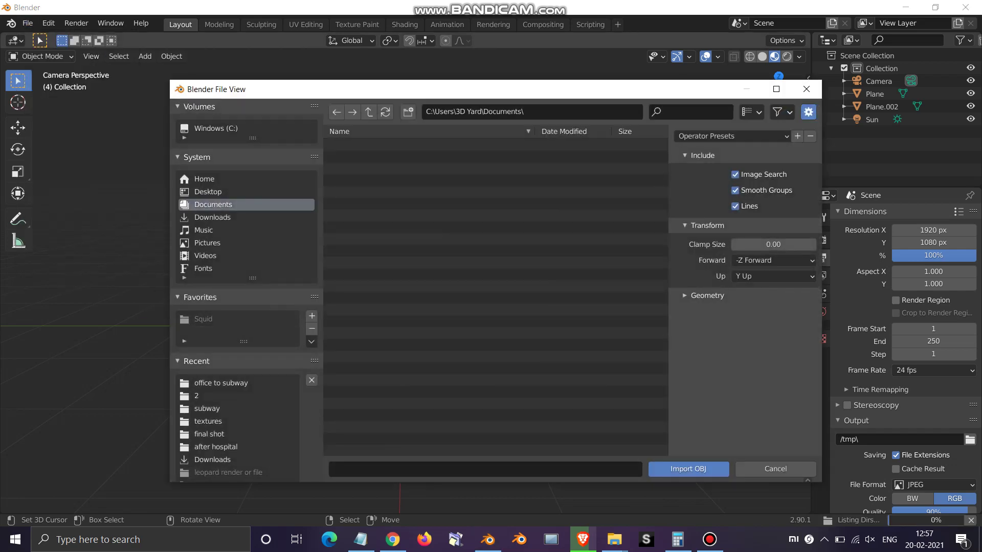
{"action": "left_click", "coordinate": [212, 217]}
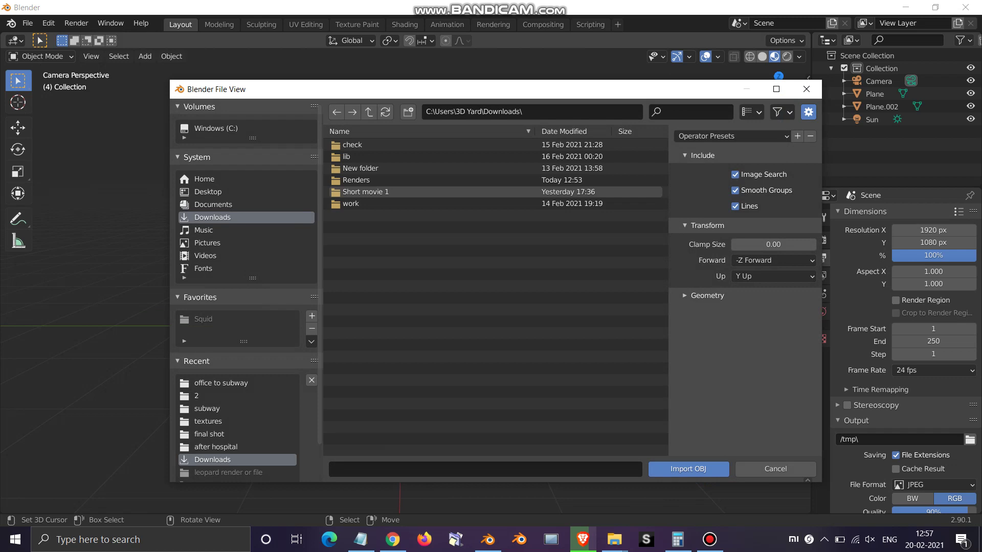
{"action": "double_click", "coordinate": [368, 180]}
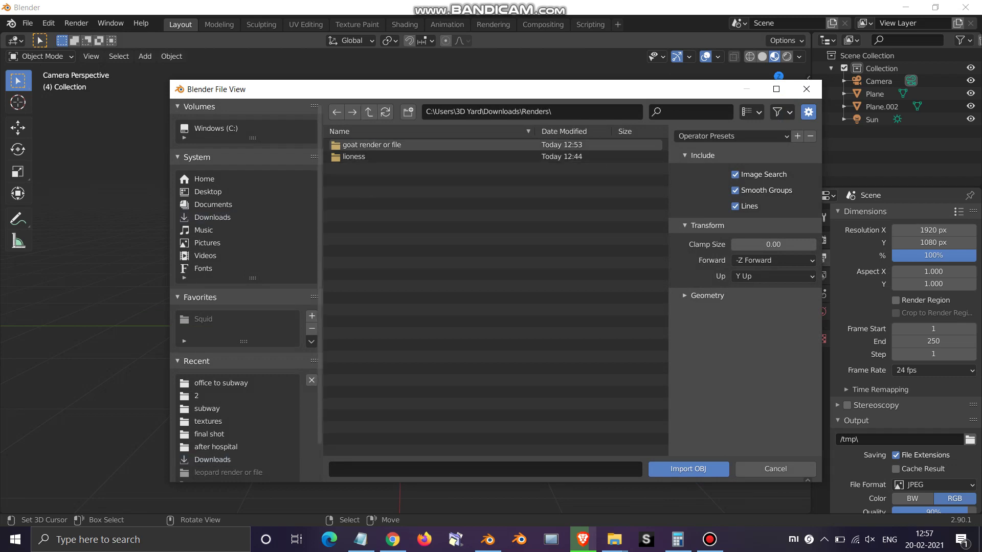
{"action": "double_click", "coordinate": [372, 146]}
{"action": "double_click", "coordinate": [372, 145]}
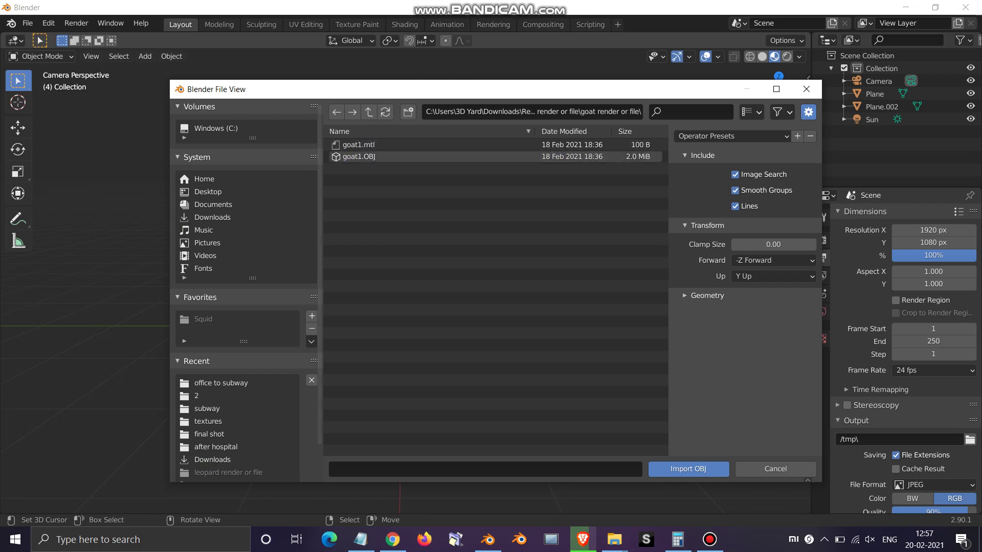
{"action": "left_click", "coordinate": [366, 157]}
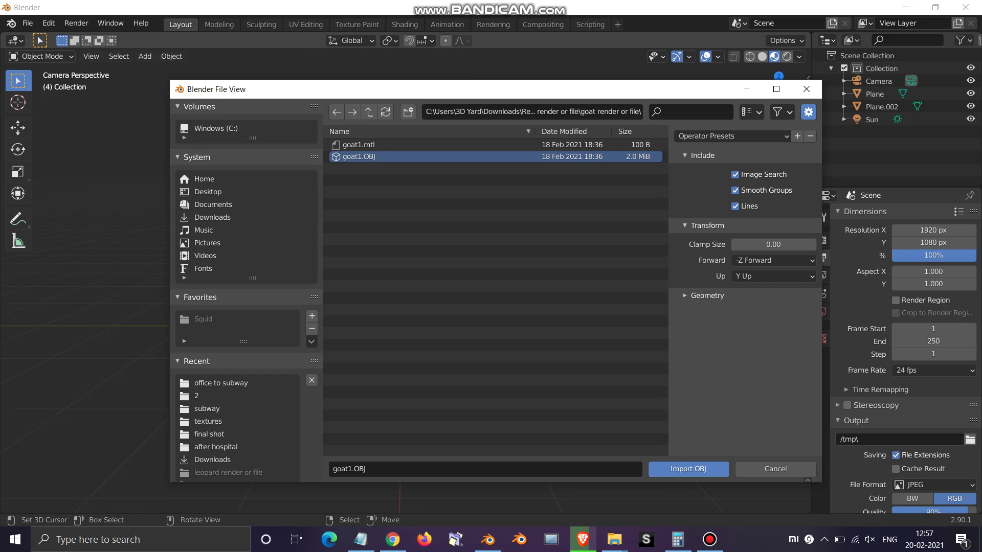
{"action": "left_click", "coordinate": [688, 469]}
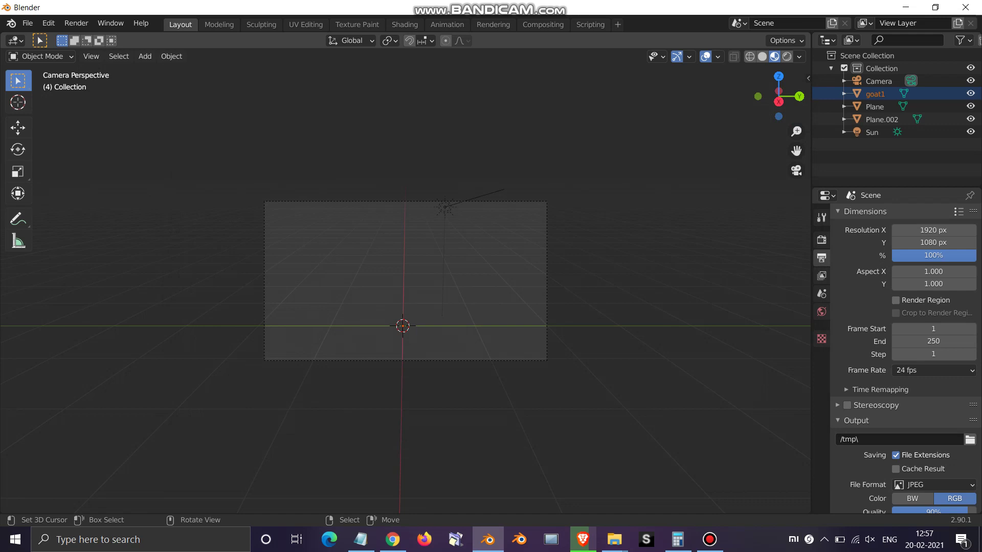
{"action": "key", "text": "g"}
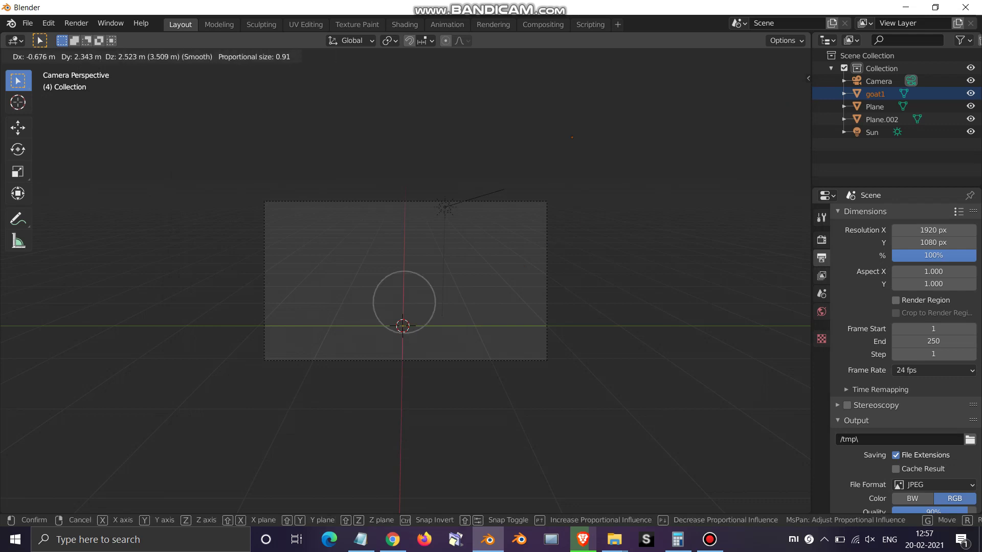
{"action": "key", "text": "Escape"}
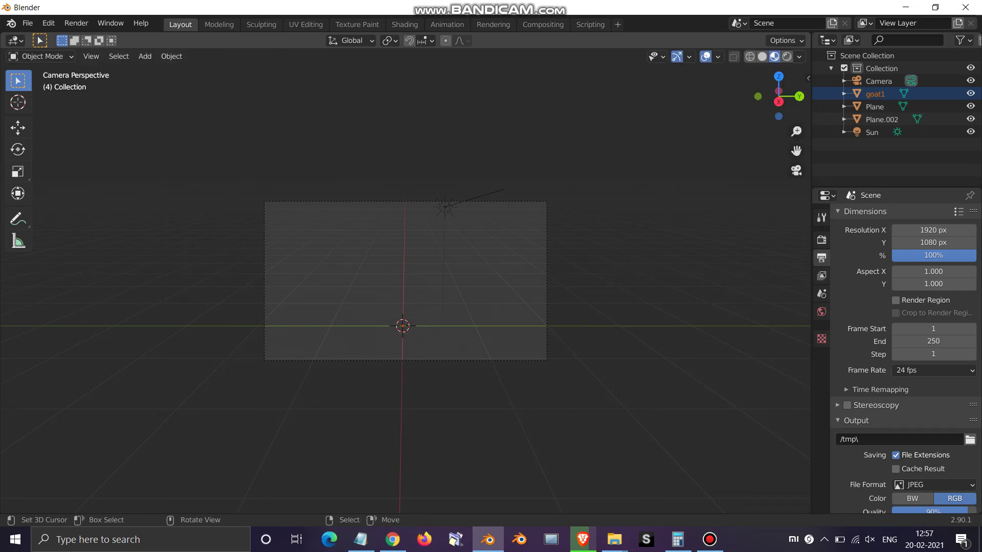
{"action": "key", "text": "KP_0"}
{"action": "key", "text": "Right"}
{"action": "key", "text": "Right"}
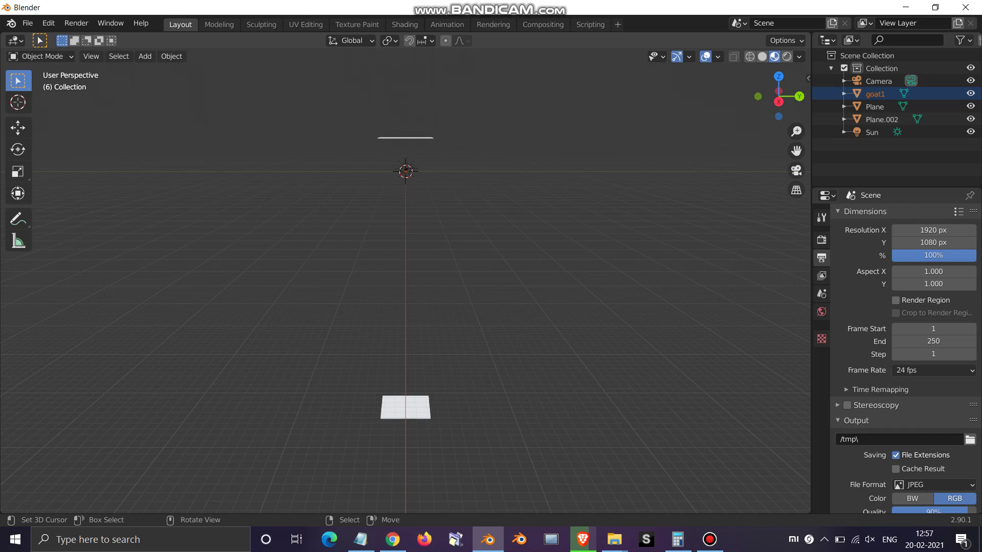
- Scale the imported goat model uniformly twice while looking through the camera
{"action": "key", "text": "KP_0"}
{"action": "key", "text": "s"}
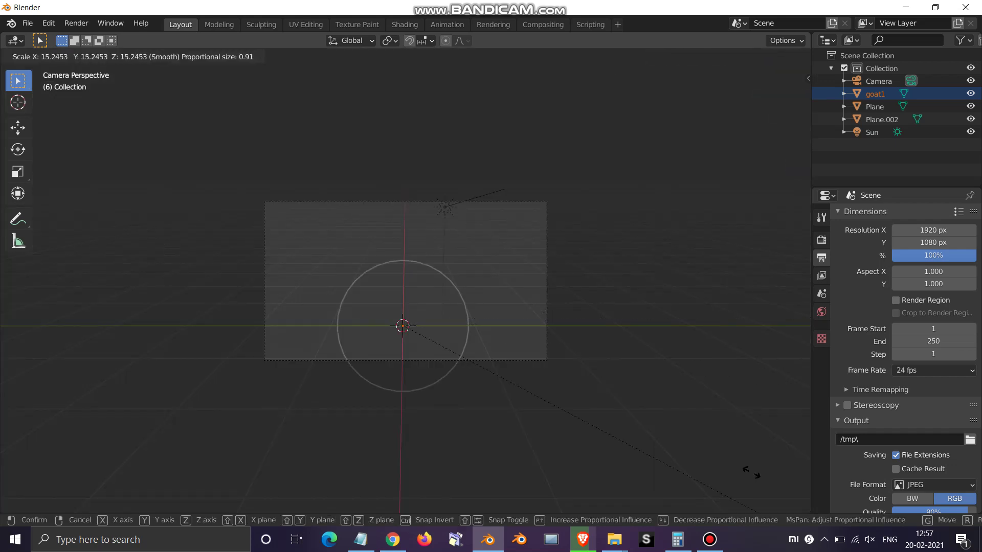
{"action": "left_click", "coordinate": [198, 206]}
{"action": "key", "text": "s"}
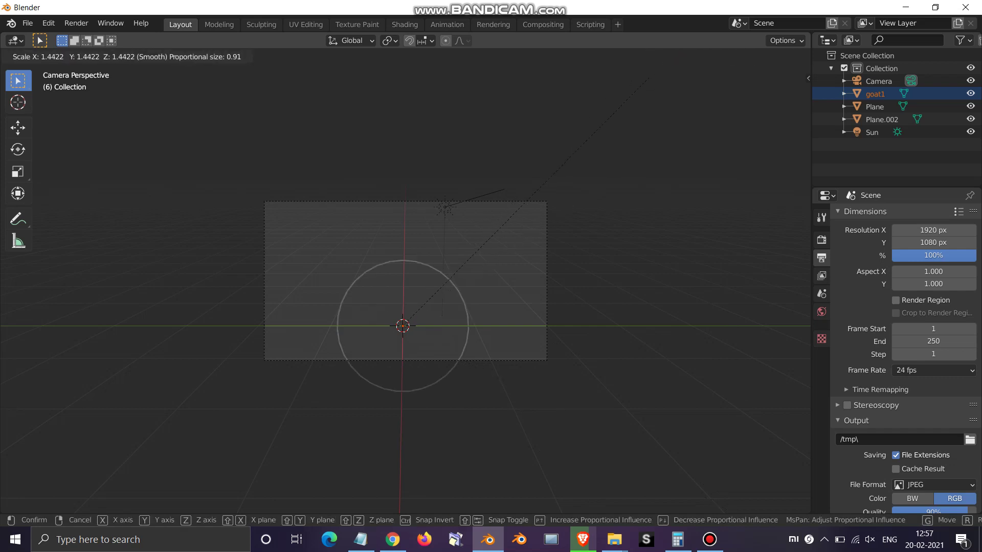
{"action": "left_click", "coordinate": [650, 82]}
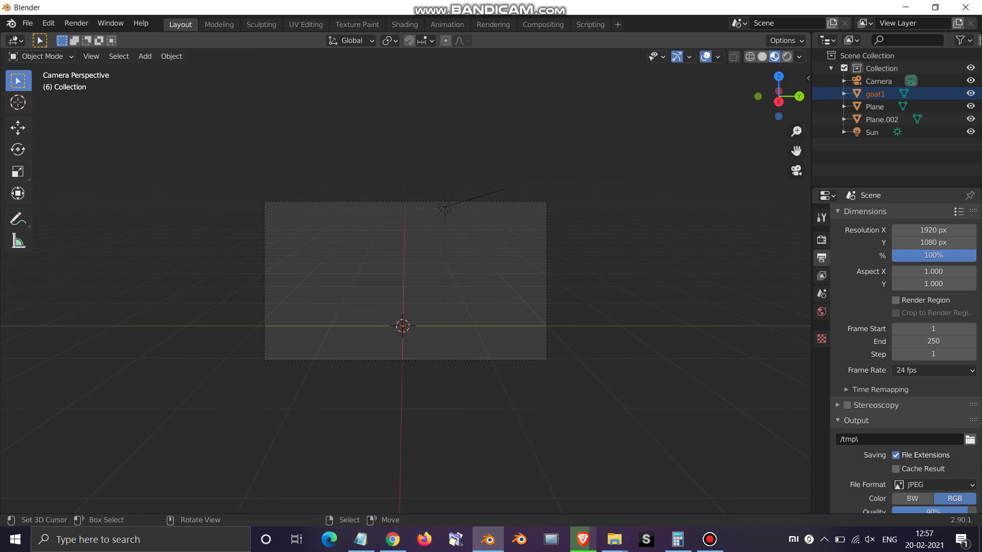
- Leave the camera view and isolate the goat model in local view to inspect its size
{"action": "key", "text": "KP_0"}
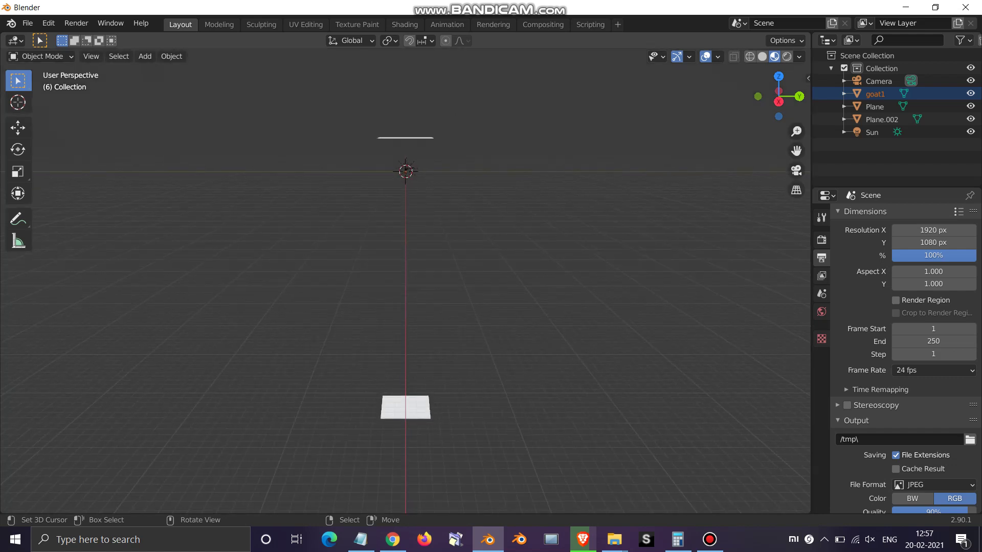
{"action": "key", "text": "KP_Divide"}
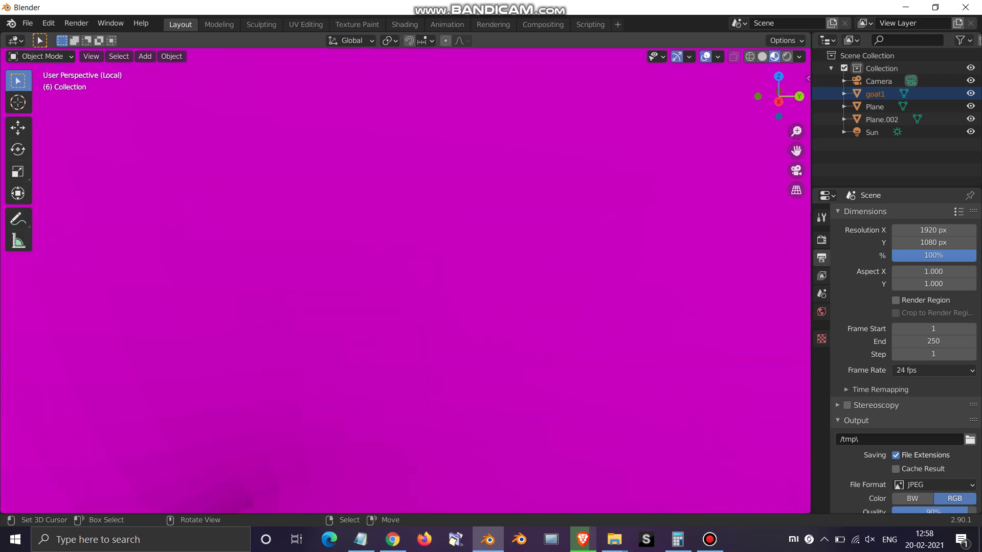
{"action": "scroll", "coordinate": [406, 281], "scroll_direction": "down", "scroll_amount": 5}
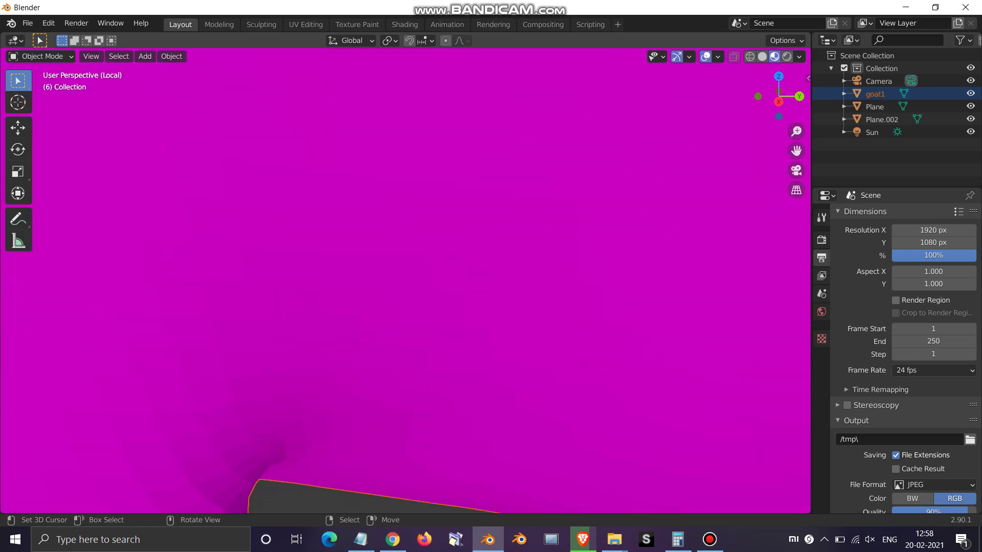
{"action": "scroll", "coordinate": [406, 281], "scroll_direction": "up", "scroll_amount": 1}
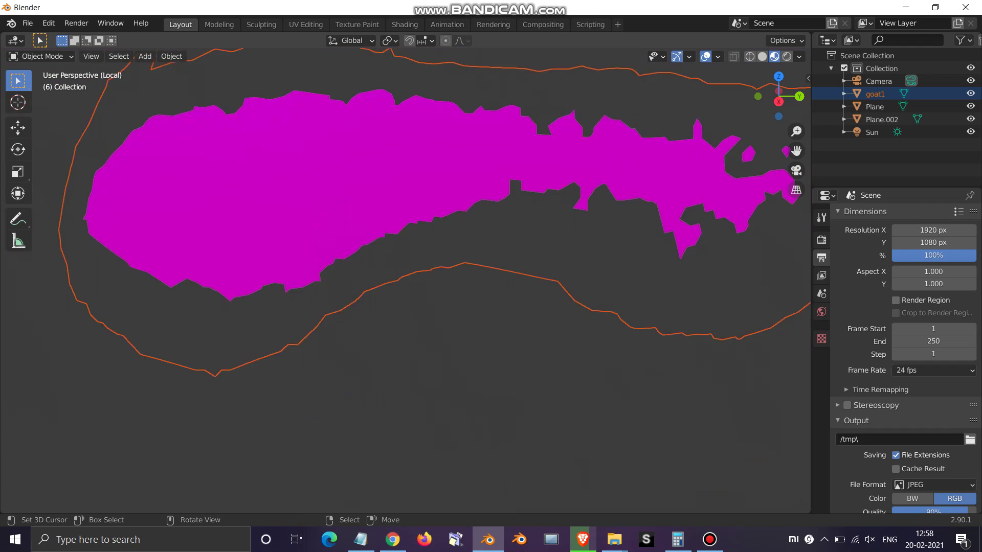
- Switch to Notepad and replace the note with "sometimes you have to scale it down or up . press s to scale"
{"action": "left_click", "coordinate": [361, 540]}
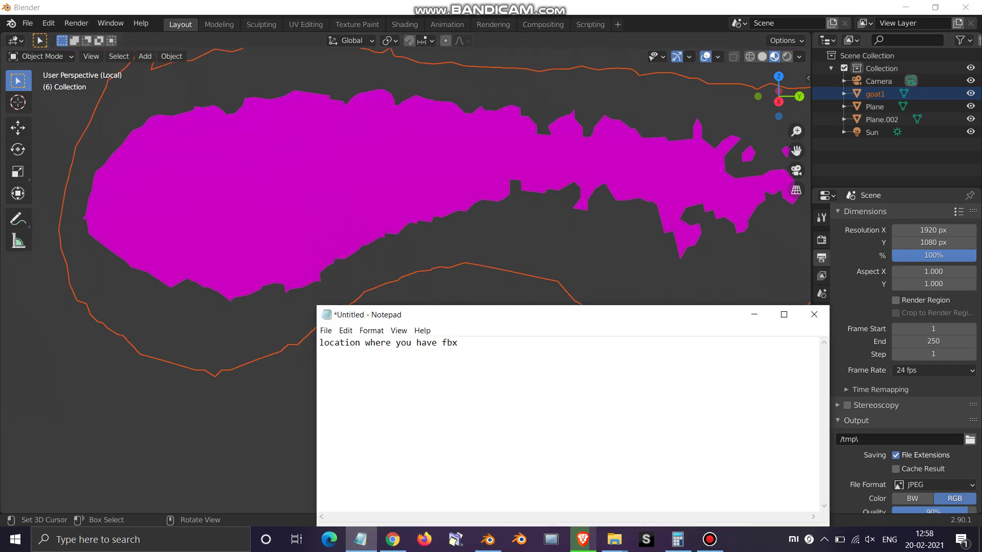
{"action": "key", "text": "ctrl+a"}
{"action": "type", "text": "some"}
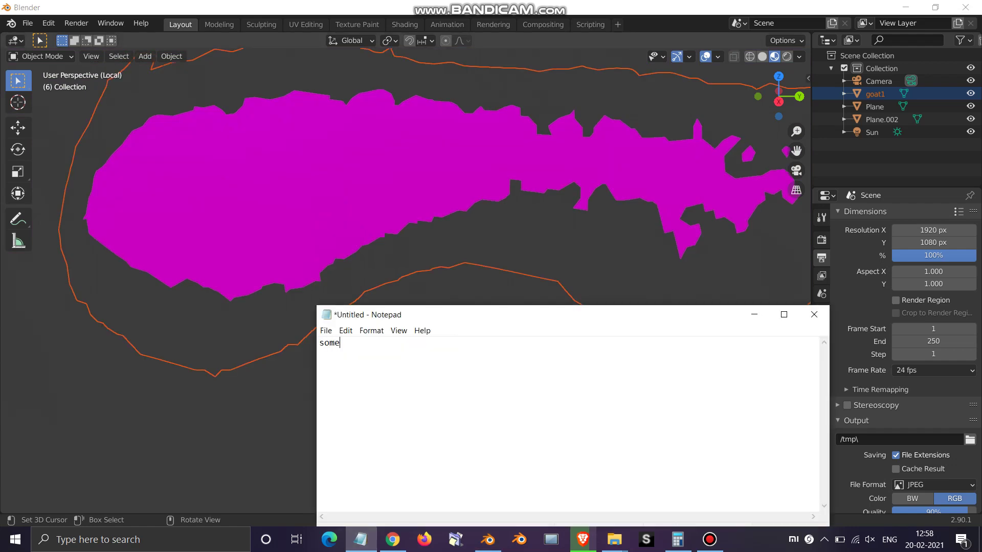
{"action": "type", "text": "times you havt"}
{"action": "key", "text": "BackSpace"}
{"action": "type", "text": "e to scale it"}
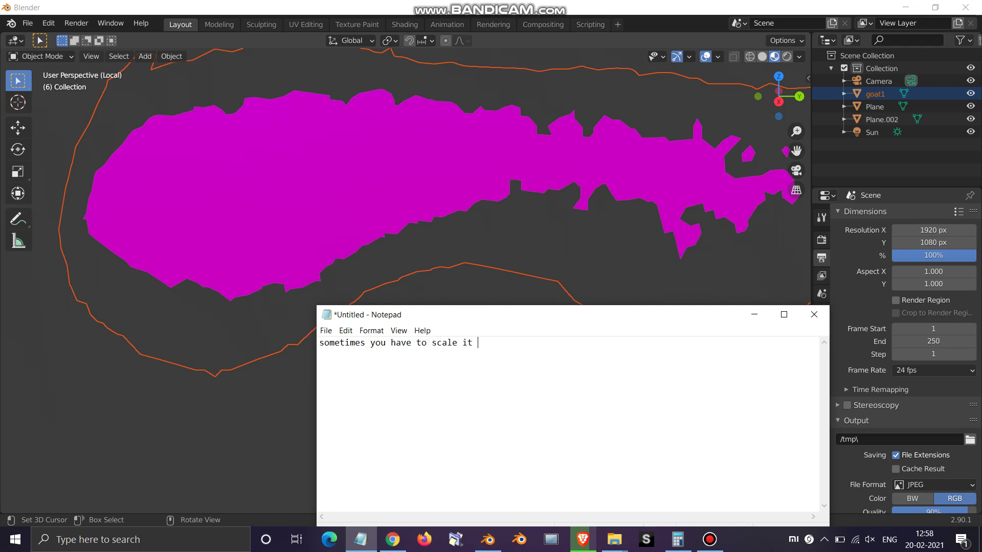
{"action": "type", "text": " down or up . press s to scale"}
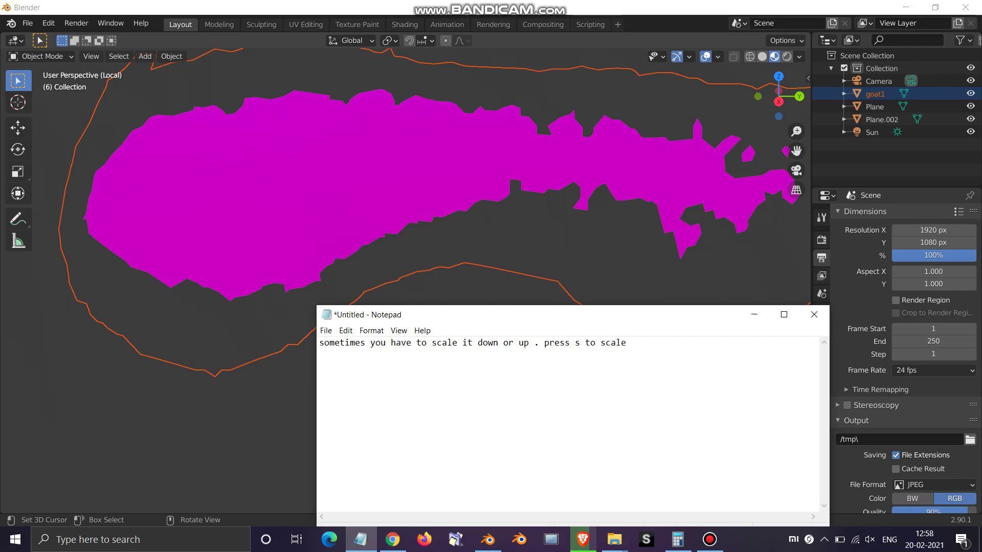
- Return to Blender and scale the isolated goat model uniformly by a factor of 0.939
{"action": "left_click", "coordinate": [322, 182]}
{"action": "key", "text": "s"}
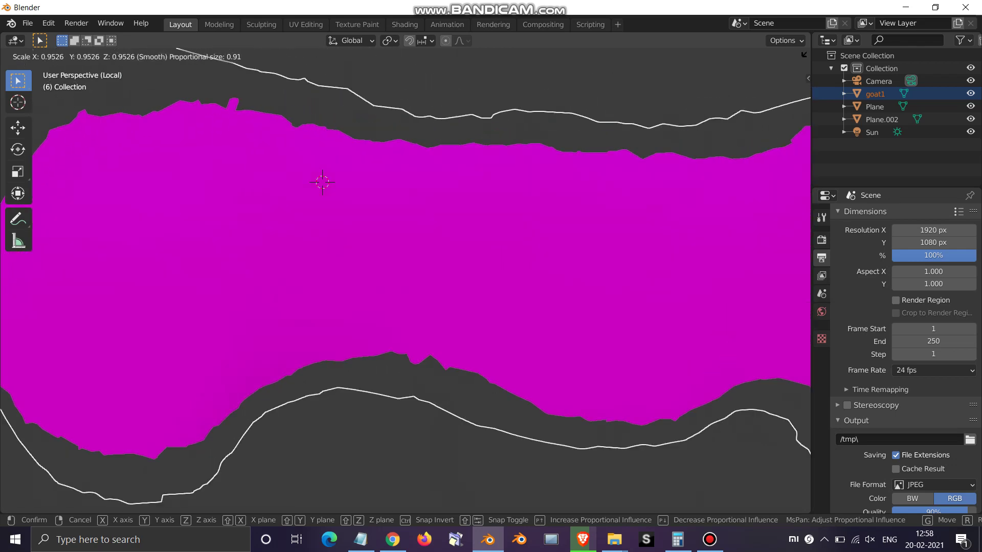
{"action": "left_click", "coordinate": [561, 361]}
{"action": "scroll", "coordinate": [561, 361], "scroll_direction": "down", "scroll_amount": 1}
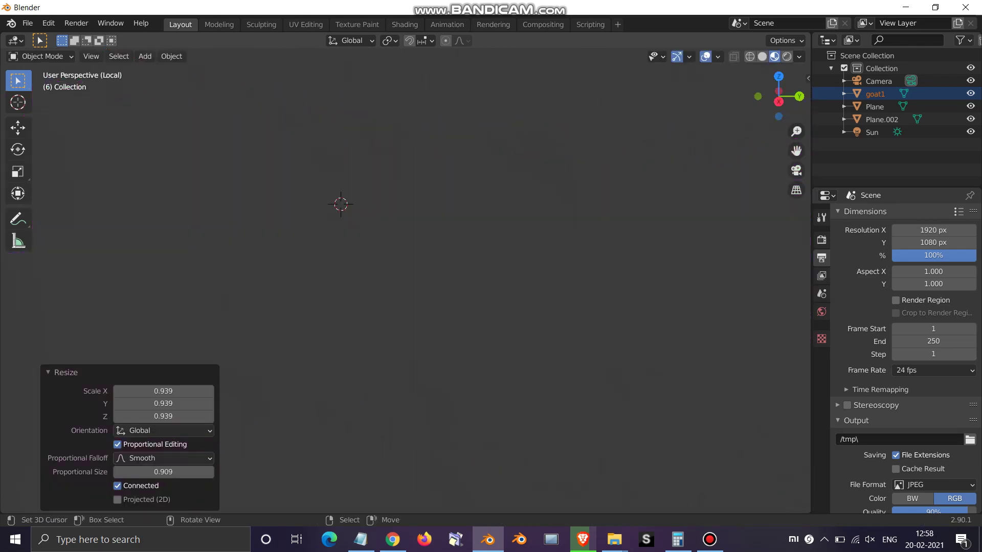
{"action": "scroll", "coordinate": [406, 281], "scroll_direction": "down", "scroll_amount": 1}
{"action": "scroll", "coordinate": [405, 281], "scroll_direction": "up", "scroll_amount": 3}
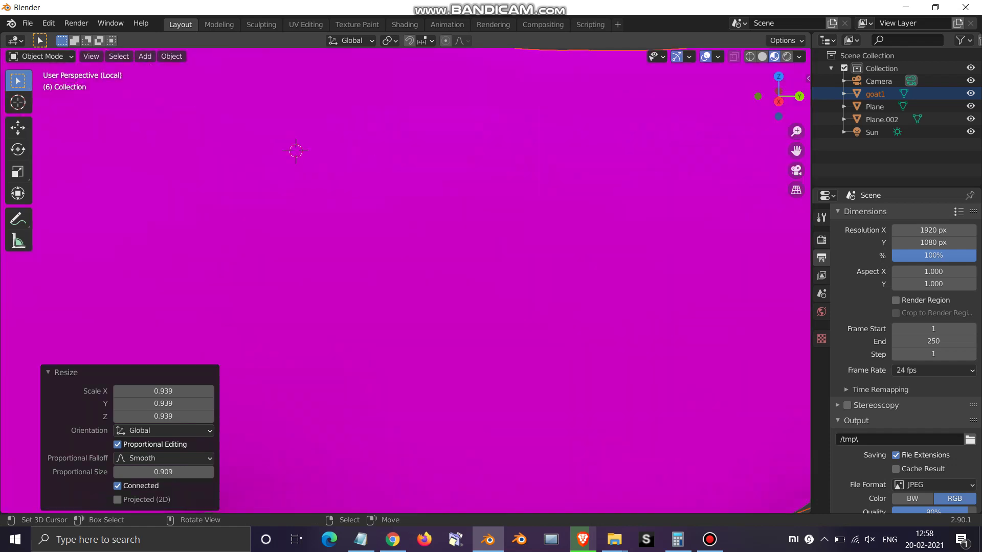
{"action": "scroll", "coordinate": [406, 281], "scroll_direction": "down", "scroll_amount": 1}
{"action": "key", "text": "n"}
{"action": "key", "text": "n"}
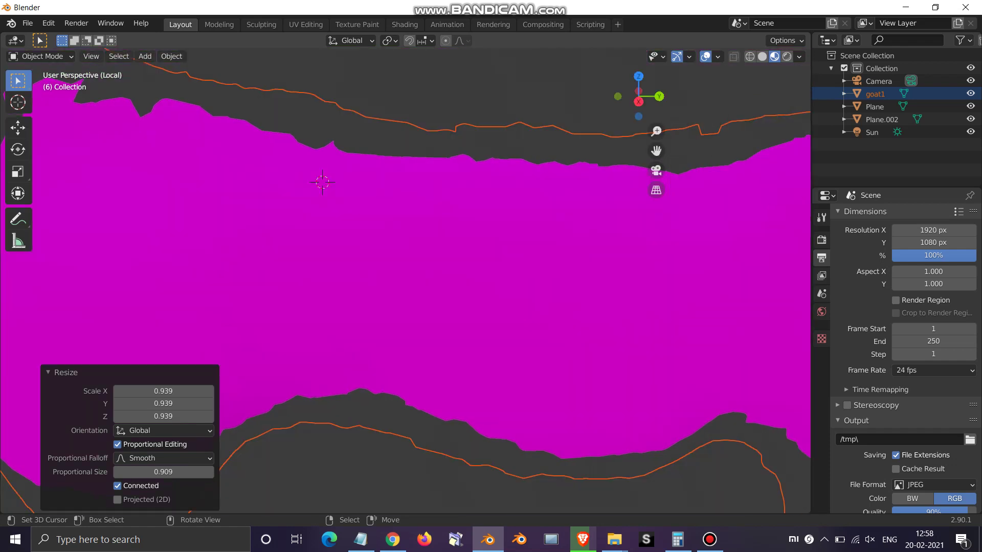
- Scale the isolated goat model down twice more, by factors of 0.994 and 0.753
{"action": "key", "text": "s"}
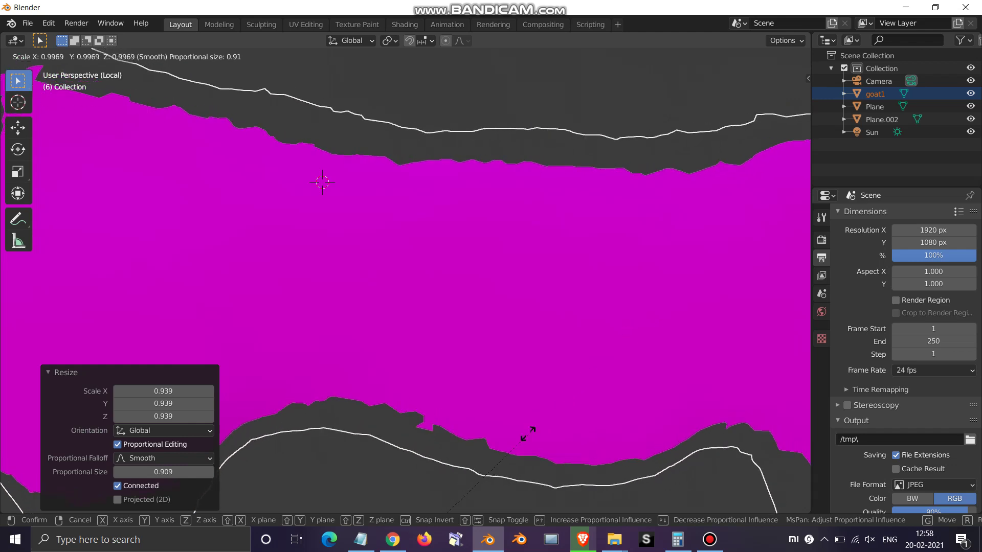
{"action": "left_click", "coordinate": [435, 82]}
{"action": "key", "text": "s"}
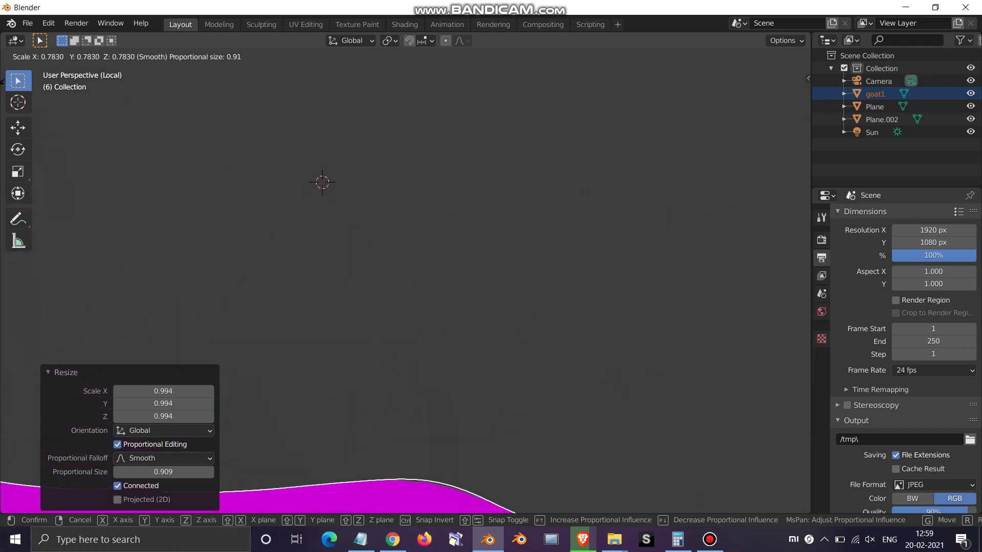
{"action": "left_click", "coordinate": [385, 120]}
{"action": "scroll", "coordinate": [385, 119], "scroll_direction": "down", "scroll_amount": 8}
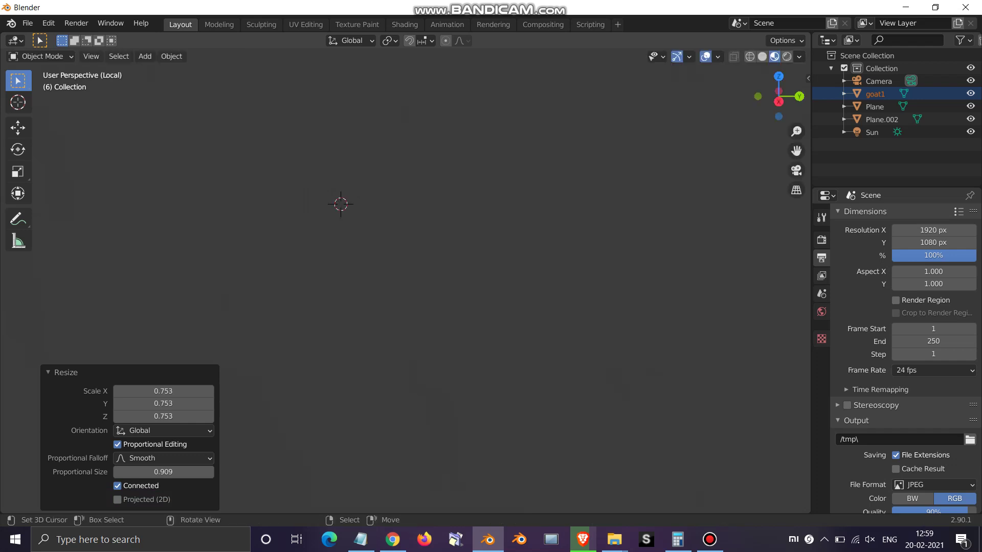
{"action": "scroll", "coordinate": [385, 118], "scroll_direction": "down", "scroll_amount": 3}
{"action": "key", "text": "s"}
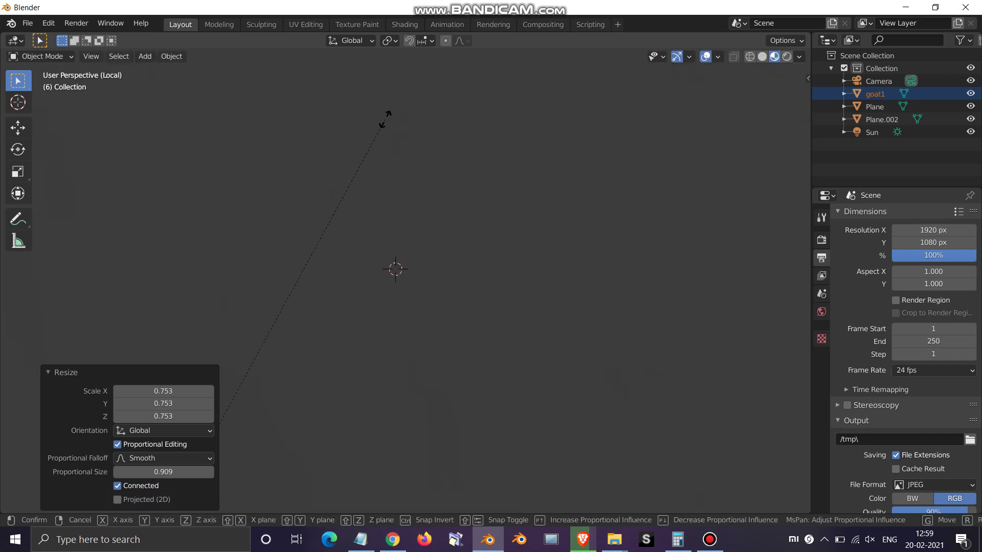
{"action": "key", "text": "Escape"}
- Exit local view and scale the goat down in three passes, by factors of 0.095, 0.031 and 0.284
{"action": "key", "text": "KP_Divide"}
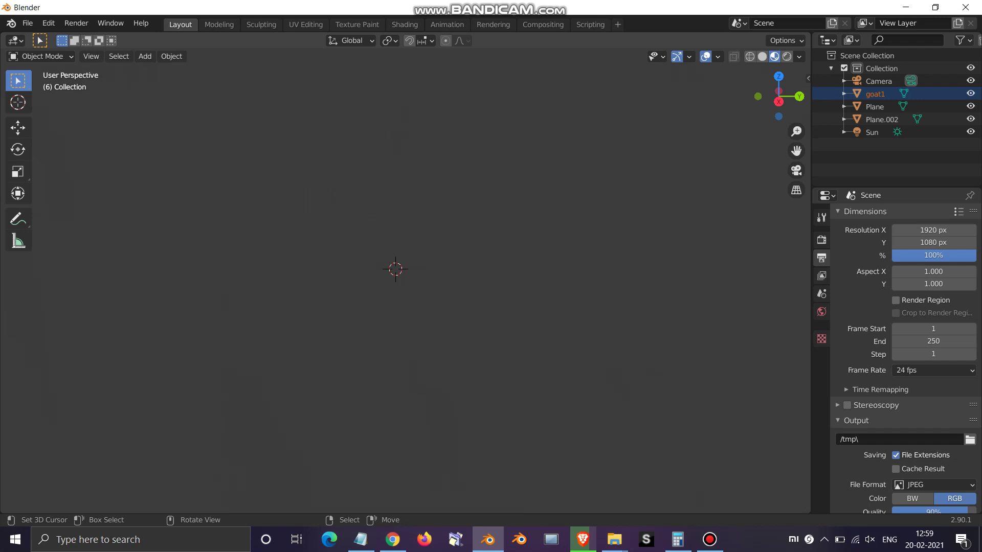
{"action": "key", "text": "s"}
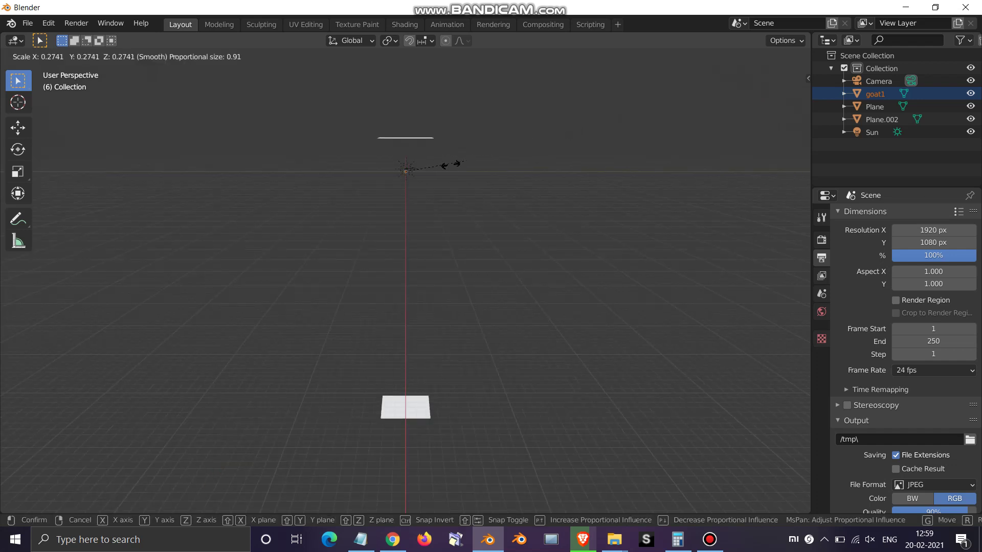
{"action": "left_click", "coordinate": [426, 163]}
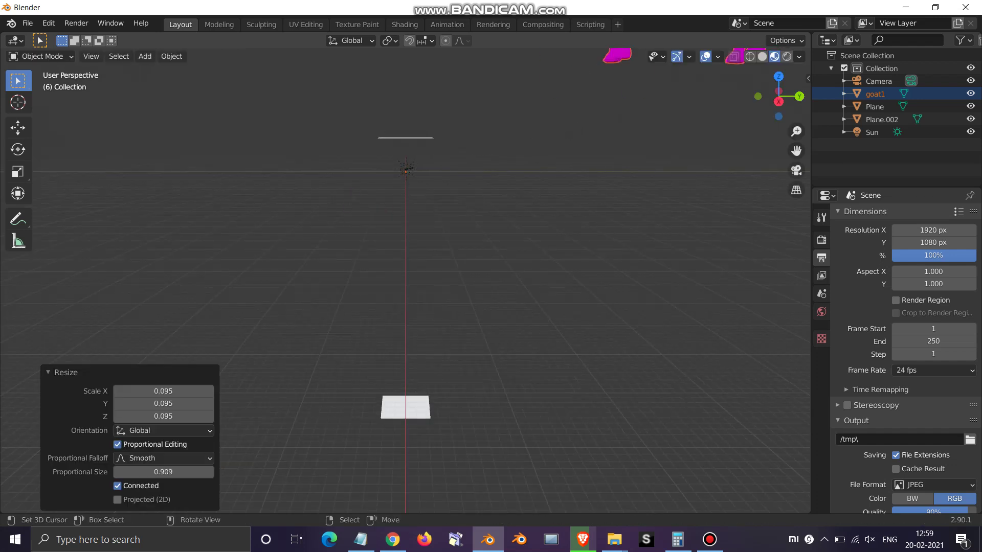
{"action": "key", "text": "s"}
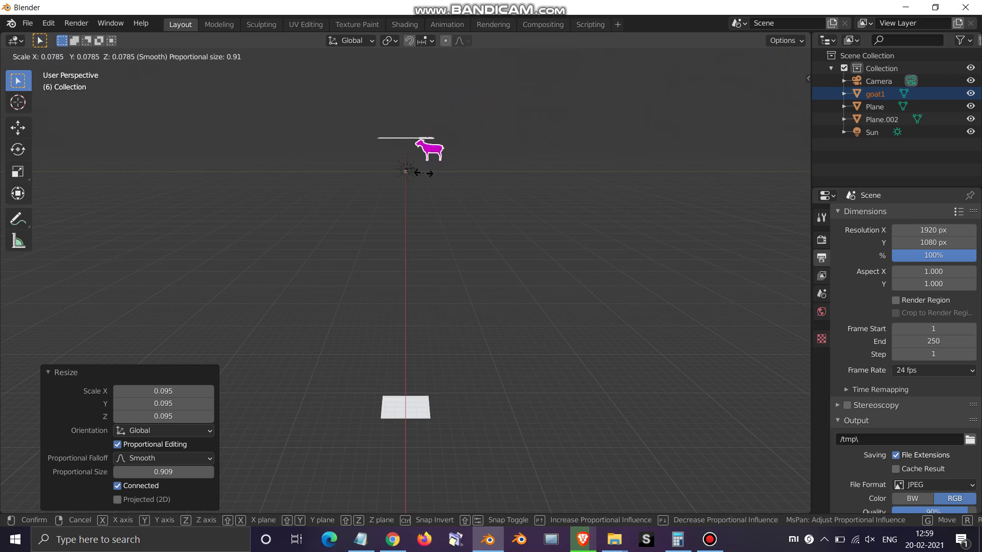
{"action": "left_click", "coordinate": [412, 165]}
{"action": "key", "text": "s"}
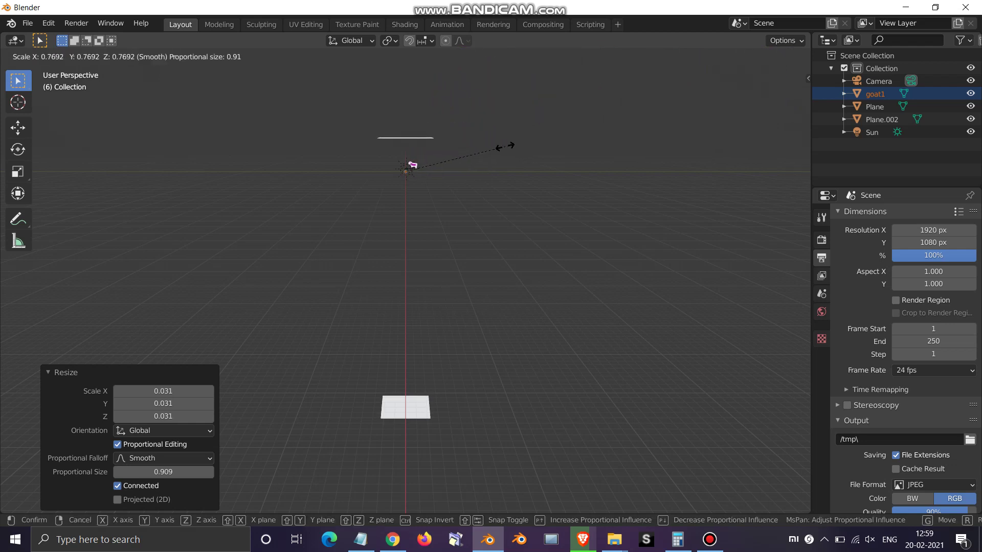
{"action": "left_click", "coordinate": [443, 165]}
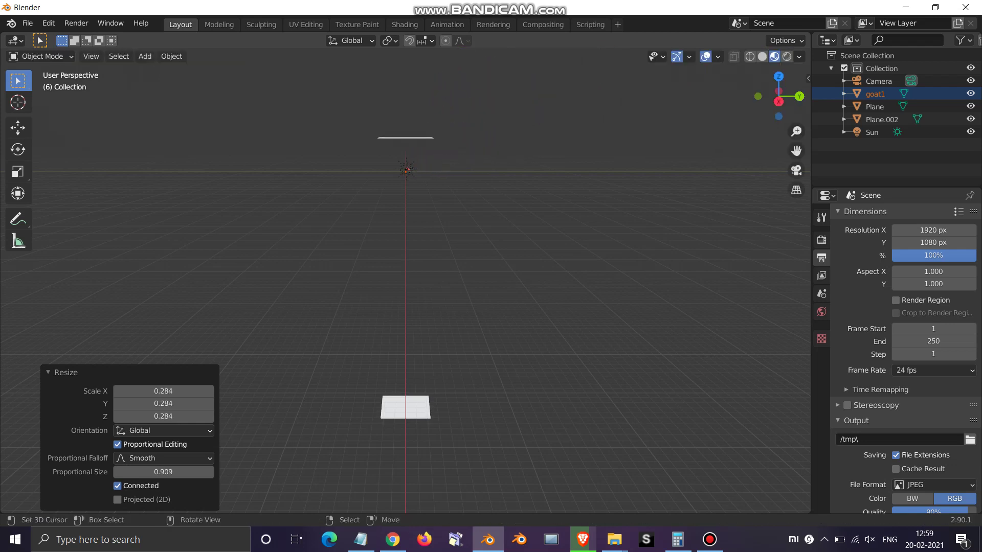
- Scale the tiny goat model down uniformly once more, by a factor of 0.849
{"action": "scroll", "coordinate": [443, 165], "scroll_direction": "up", "scroll_amount": 1}
{"action": "key", "text": "b"}
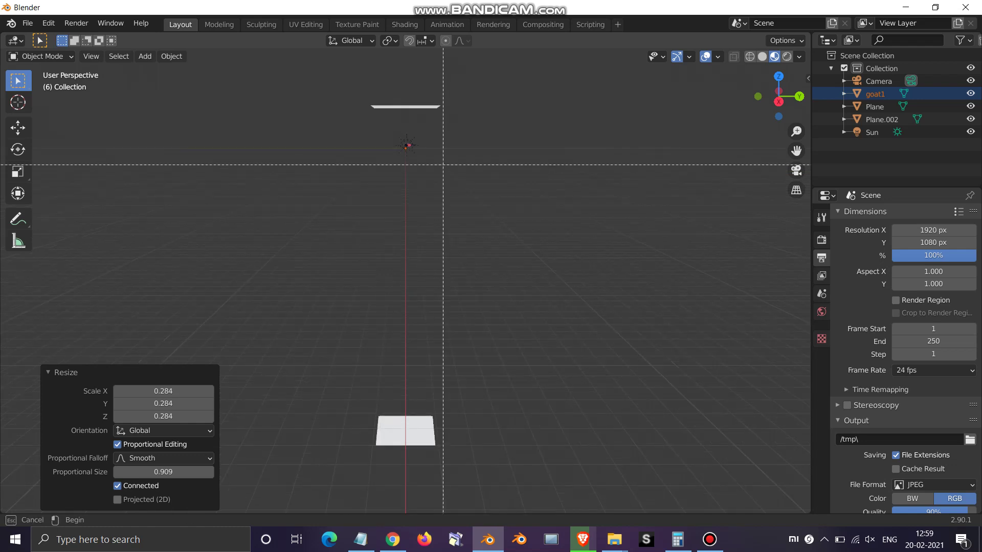
{"action": "left_click_drag", "start_coordinate": [397, 139], "coordinate": [416, 155]}
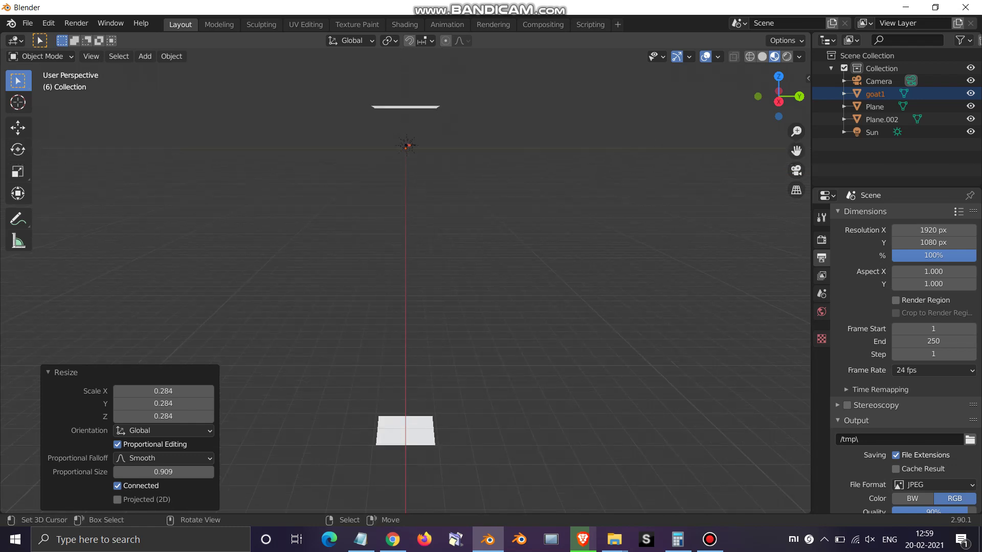
{"action": "key", "text": "shift+b"}
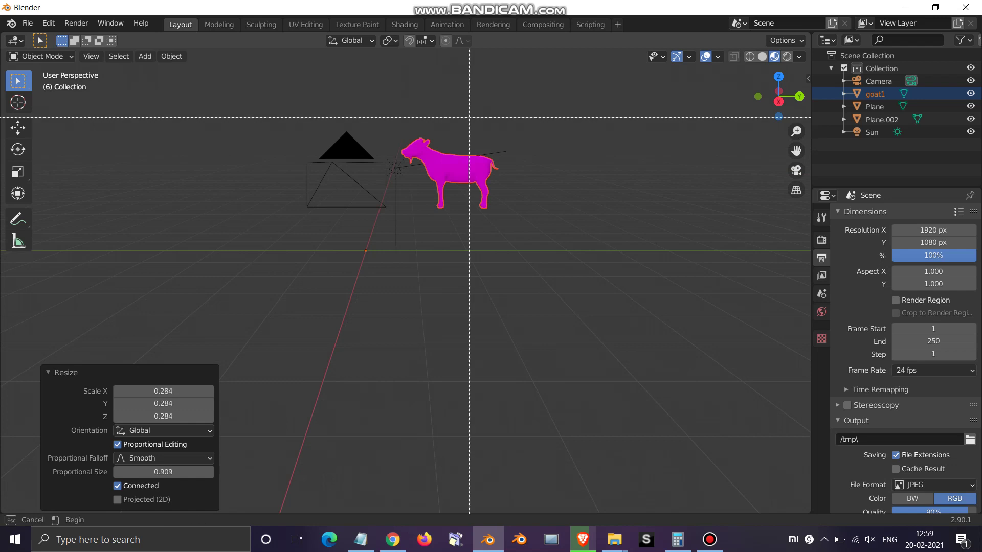
{"action": "left_click_drag", "start_coordinate": [398, 136], "coordinate": [460, 187]}
{"action": "key", "text": "s"}
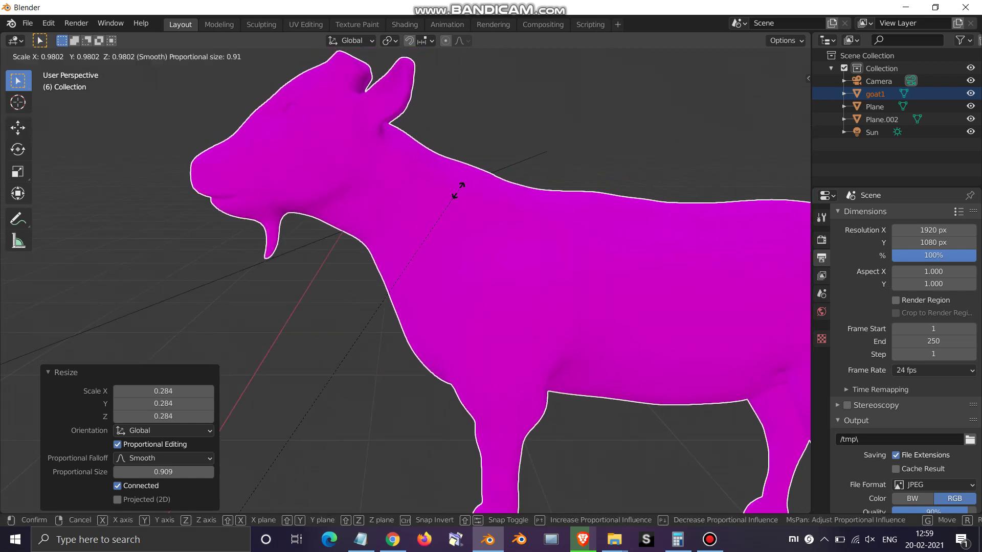
{"action": "left_click", "coordinate": [289, 371]}
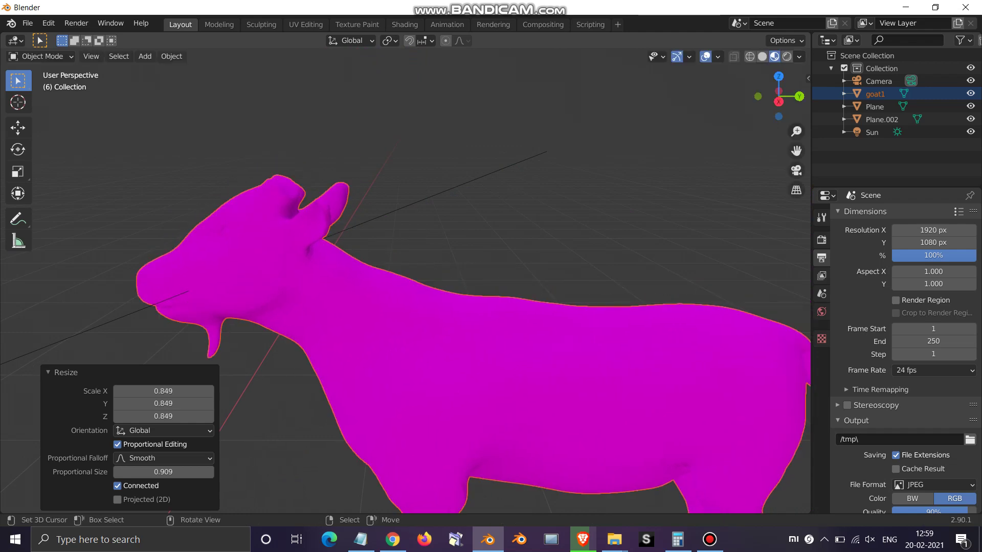
- Make the goat the active object in Object Mode and look through the scene camera
{"action": "right_click", "coordinate": [430, 353]}
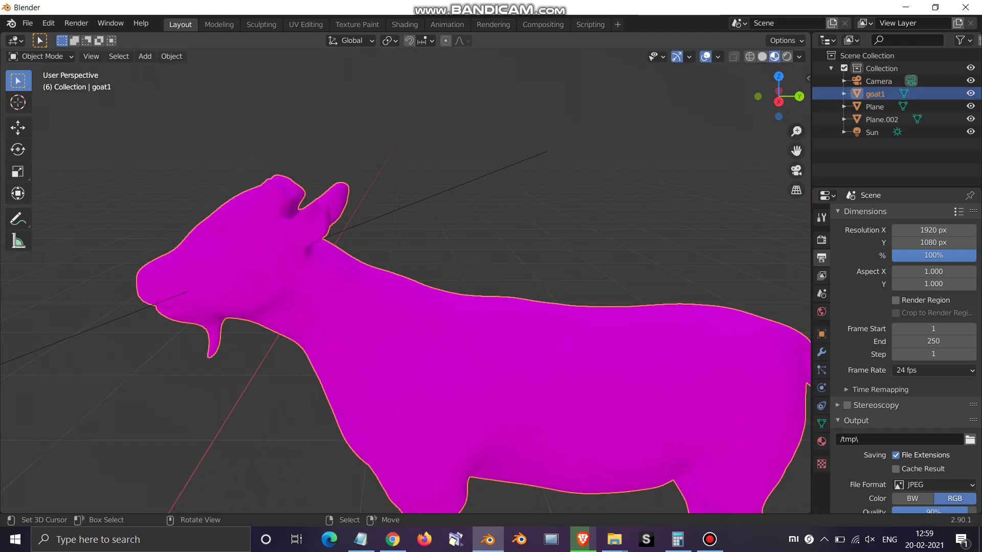
{"action": "key", "text": "Tab"}
{"action": "key", "text": "Tab"}
{"action": "key", "text": "KP_0"}
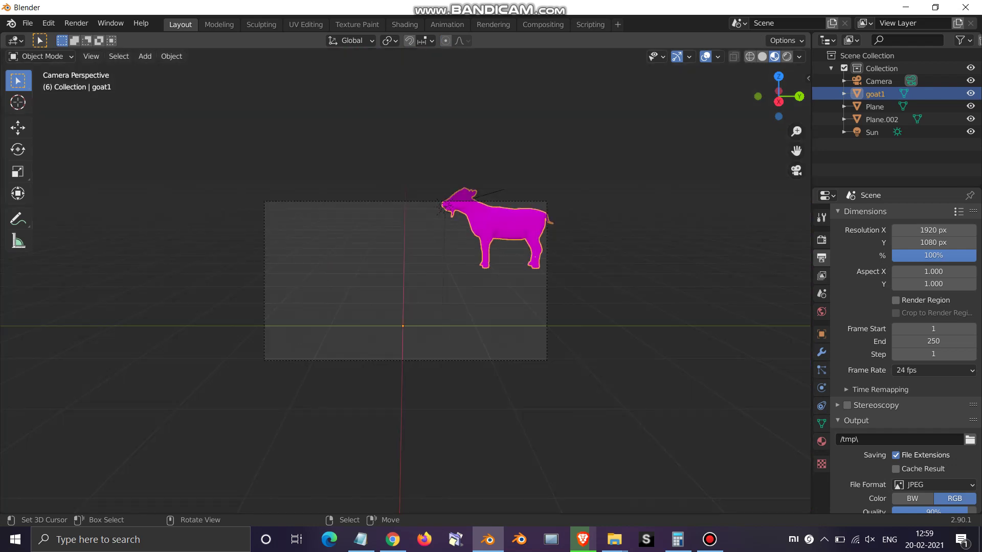
{"action": "key", "text": "g"}
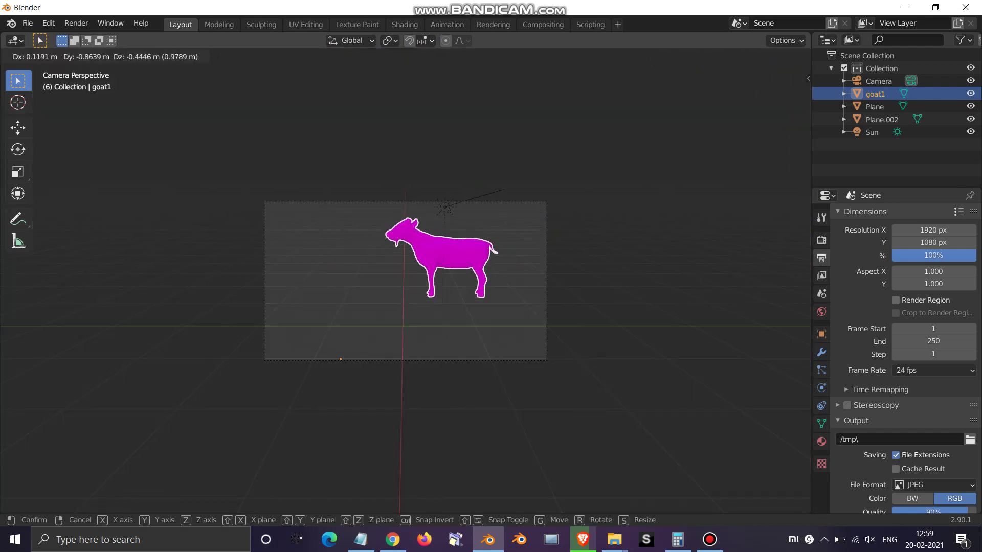
{"action": "key", "text": "Escape"}
{"action": "key", "text": "s"}
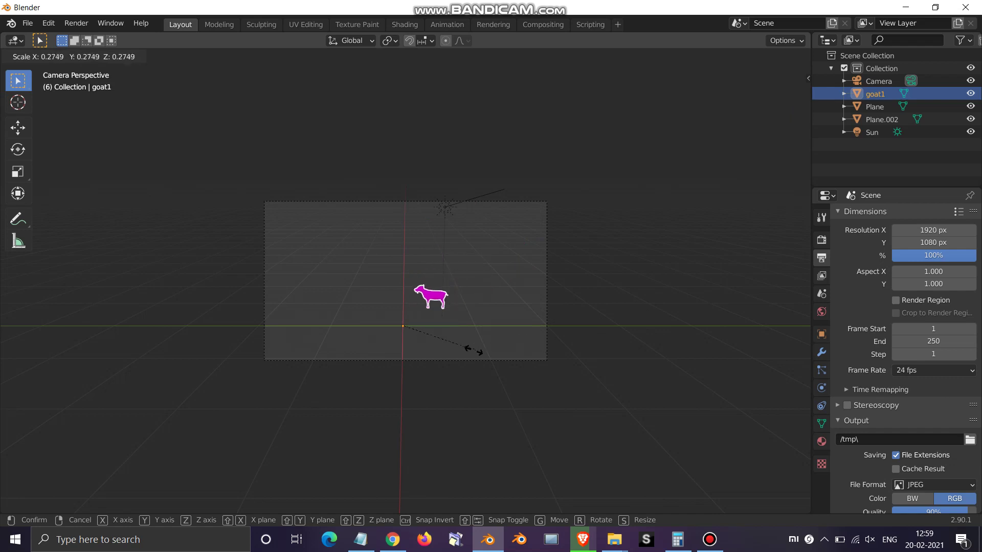
{"action": "left_click", "coordinate": [686, 345]}
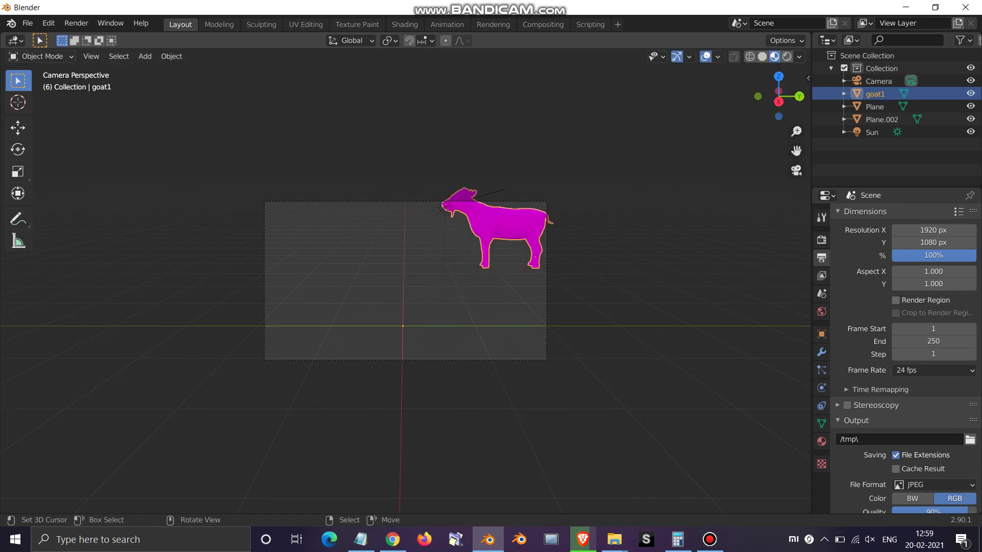
- Move the goat into the camera frame, scale it up by a factor of 1.595 and move it again to centre it
{"action": "key", "text": "g"}
{"action": "left_click", "coordinate": [588, 400]}
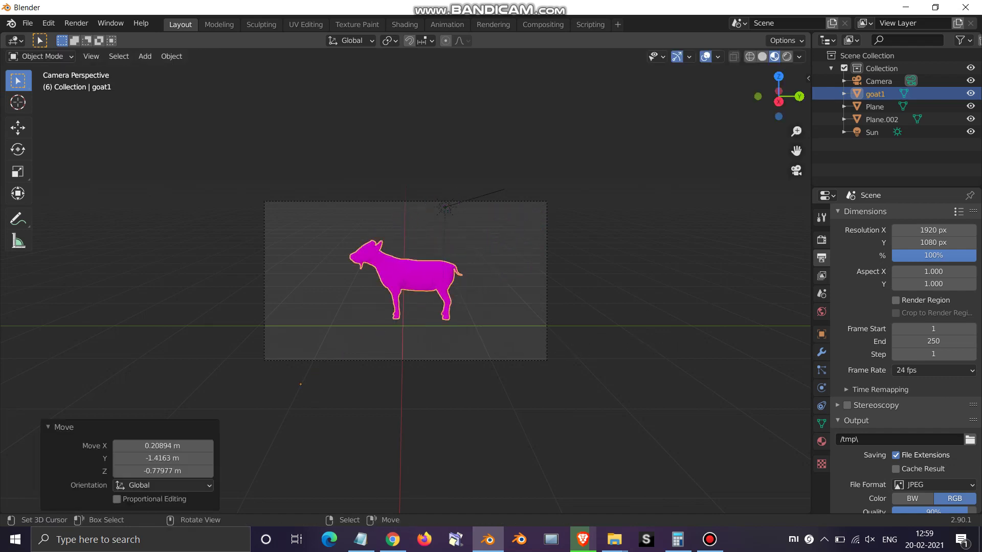
{"action": "key", "text": "s"}
{"action": "left_click", "coordinate": [719, 372]}
{"action": "key", "text": "g"}
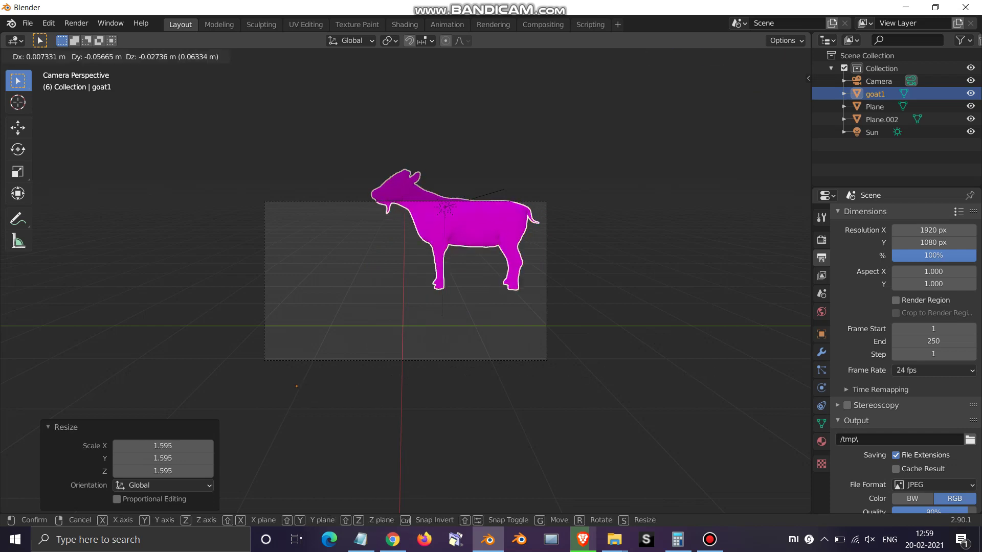
{"action": "left_click", "coordinate": [667, 417]}
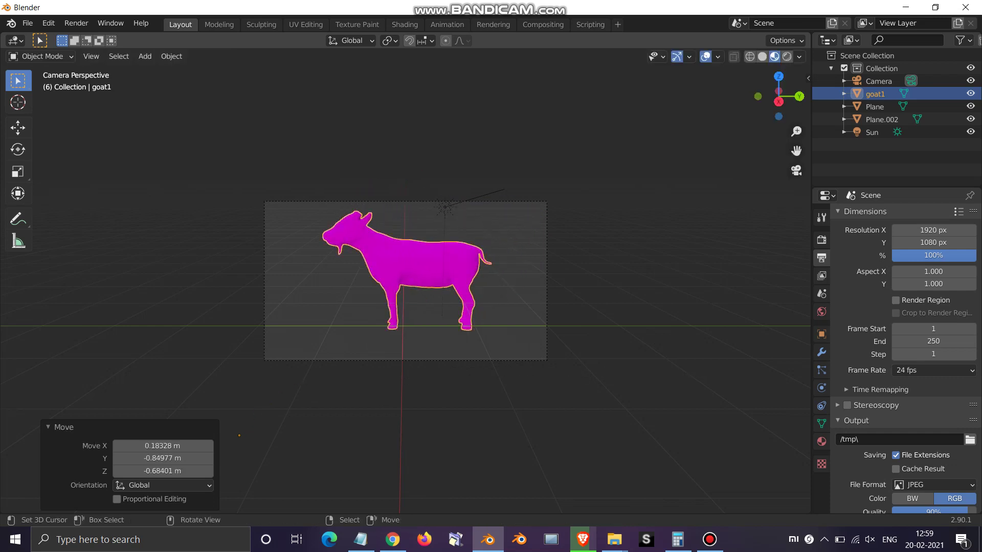
- Place the 3D cursor on the goat, then switch to Notepad and add "lastly, set origin to curser" with an "if messed" remark
{"action": "left_click", "coordinate": [417, 267]}
{"action": "left_click", "coordinate": [361, 540]}
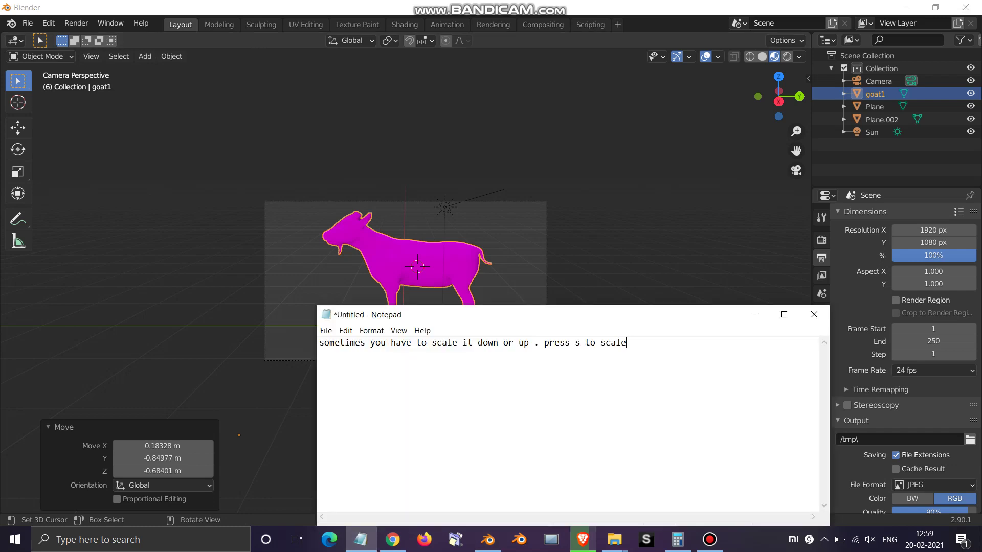
{"action": "type", "text": "lass"}
{"action": "key", "text": "BackSpace"}
{"action": "type", "text": "tly, set origin "}
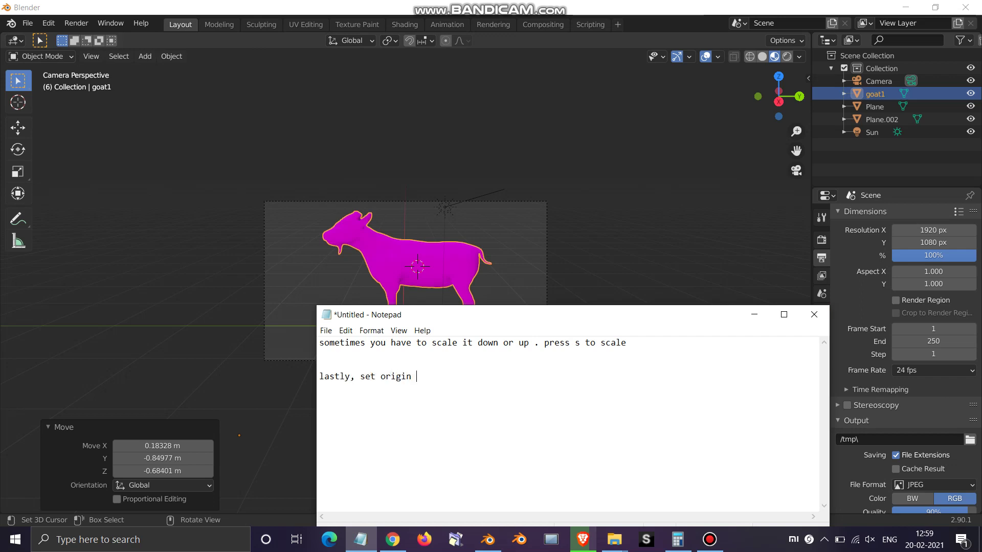
{"action": "type", "text": "to curser"}
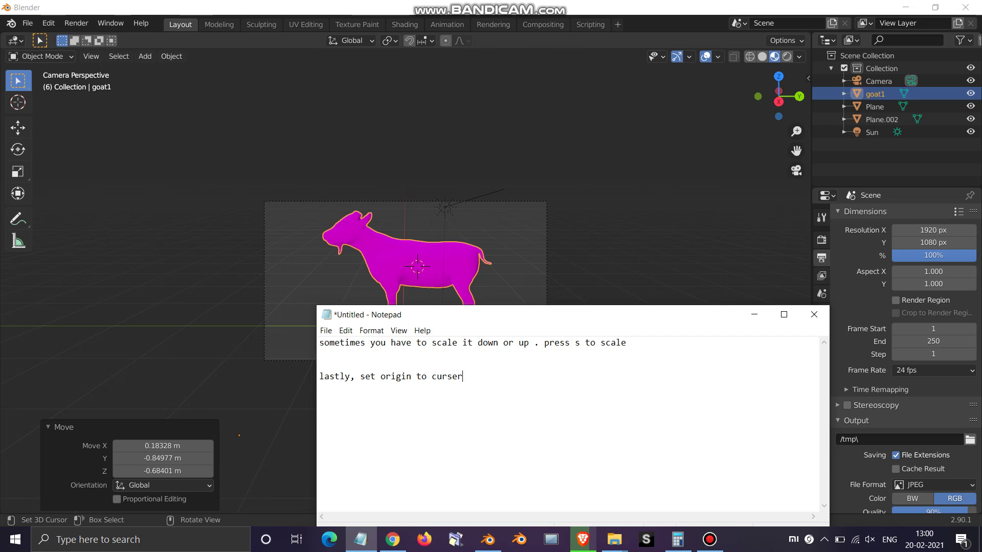
{"action": "type", "text": "()if messed yp"}
{"action": "key", "text": "BackSpace"}
{"action": "key", "text": "BackSpace"}
- Return to Blender and place the 3D cursor on the middle of the goat's body
{"action": "left_click", "coordinate": [726, 210]}
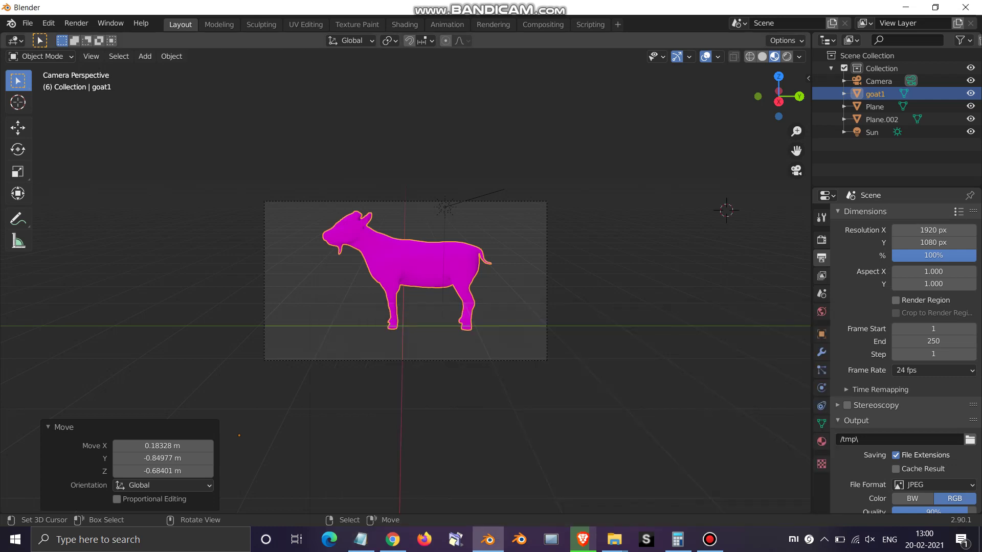
{"action": "left_click", "coordinate": [423, 269]}
{"action": "key", "text": "space"}
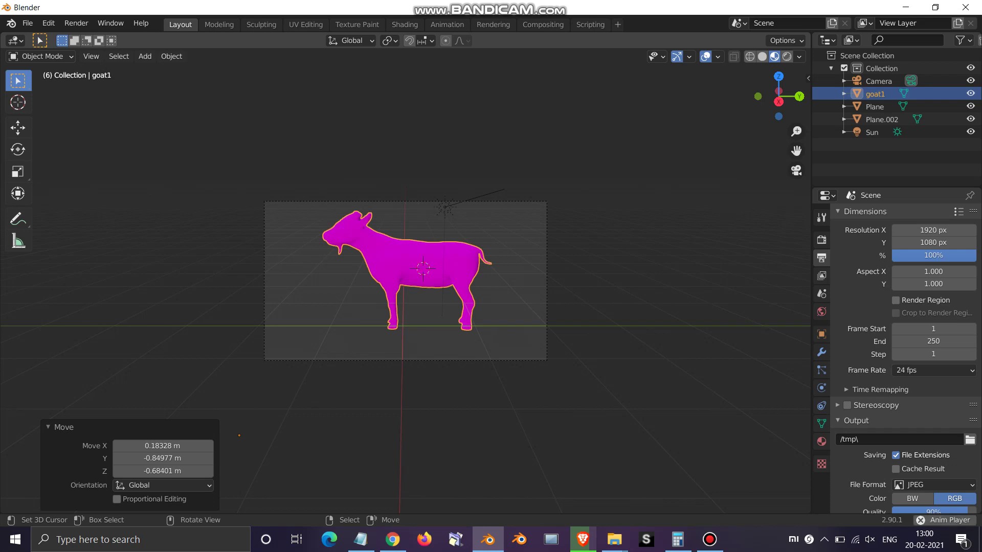
{"action": "key", "text": "space"}
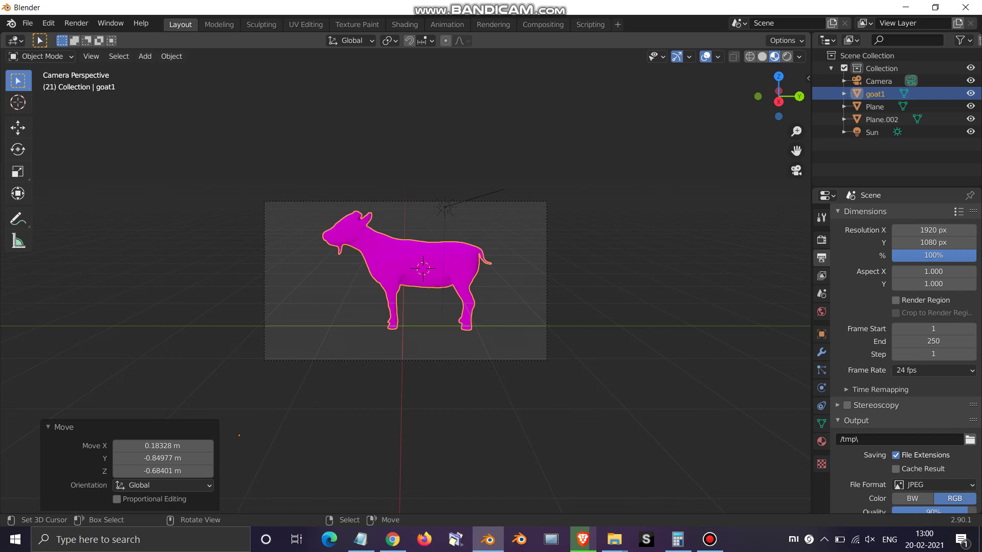
{"action": "key", "text": "Tab"}
{"action": "key", "text": "Tab"}
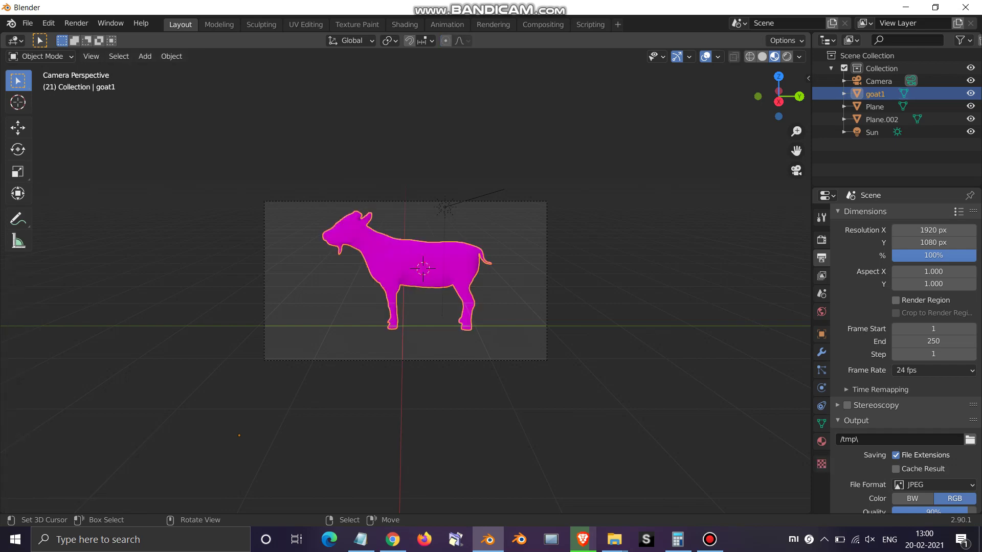
{"action": "key", "text": "Tab"}
{"action": "key", "text": "s"}
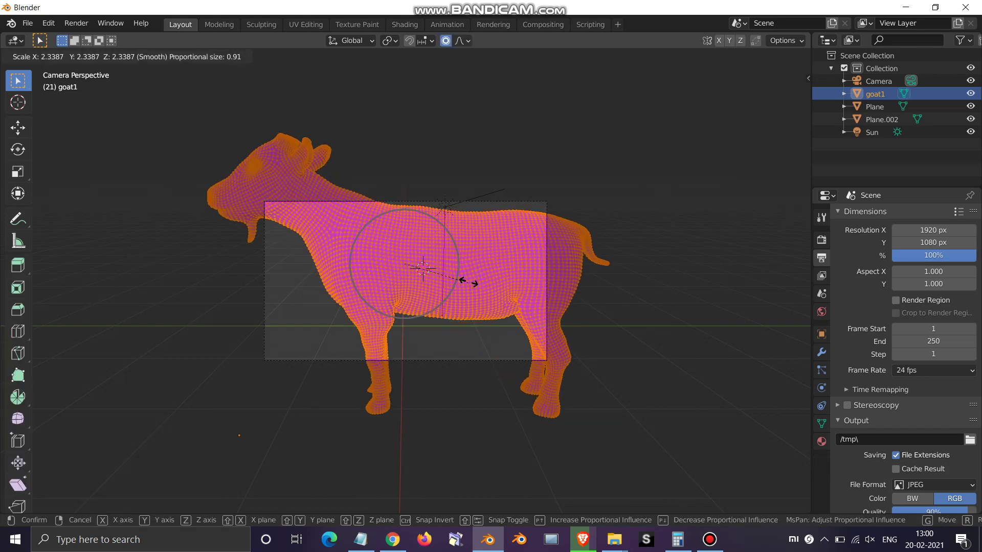
{"action": "right_click", "coordinate": [466, 281]}
{"action": "key", "text": "Tab"}
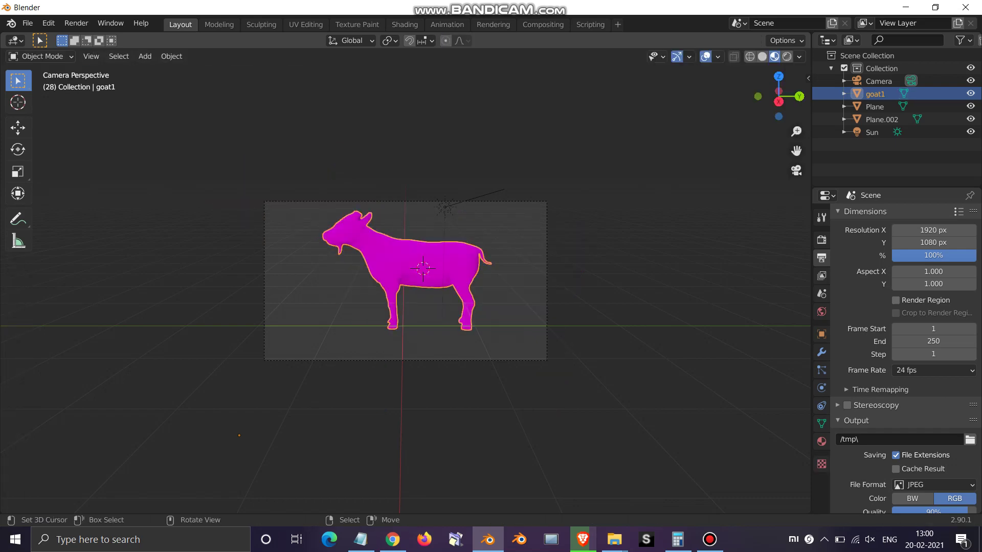
- Open the keymap preferences, search by key binding for "space bar" and pick the Search Menu's shortcut
{"action": "key", "text": "ctrl+alt+u"}
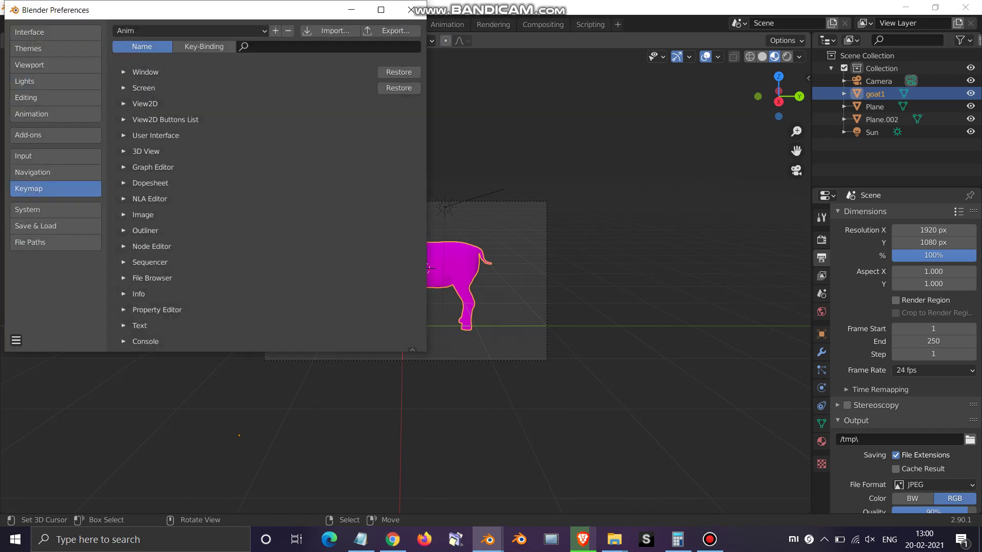
{"action": "left_click", "coordinate": [204, 47]}
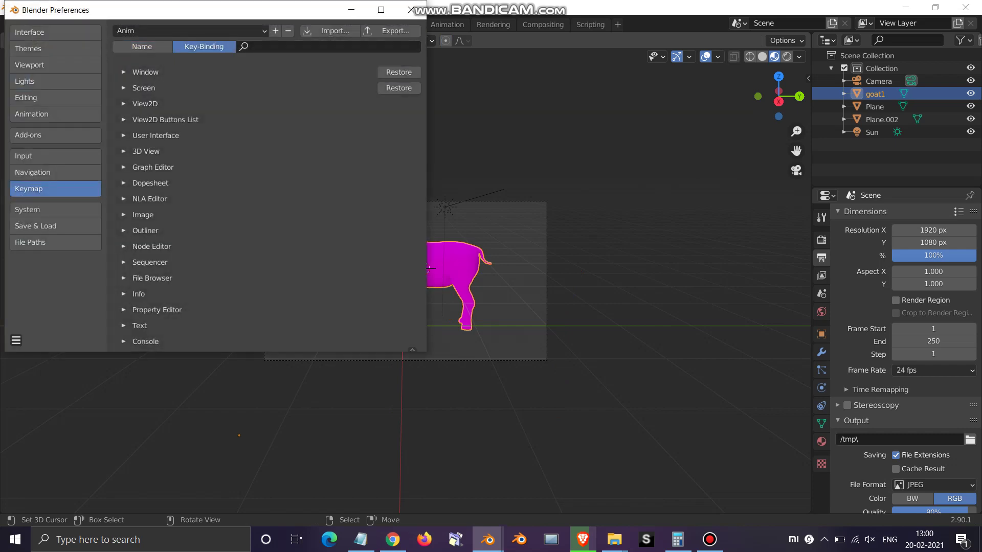
{"action": "left_click", "coordinate": [306, 46]}
{"action": "type", "text": "space bar"}
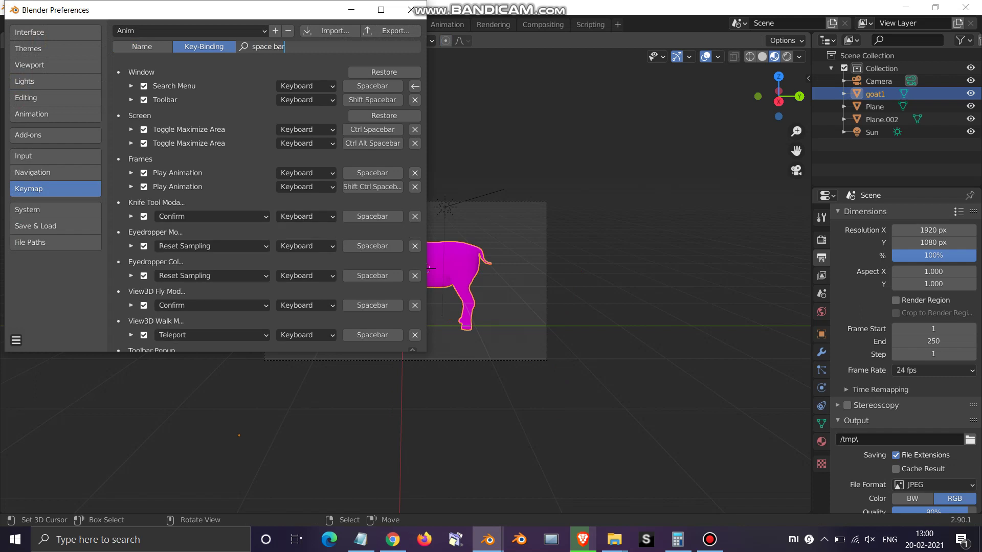
{"action": "left_click", "coordinate": [373, 86]}
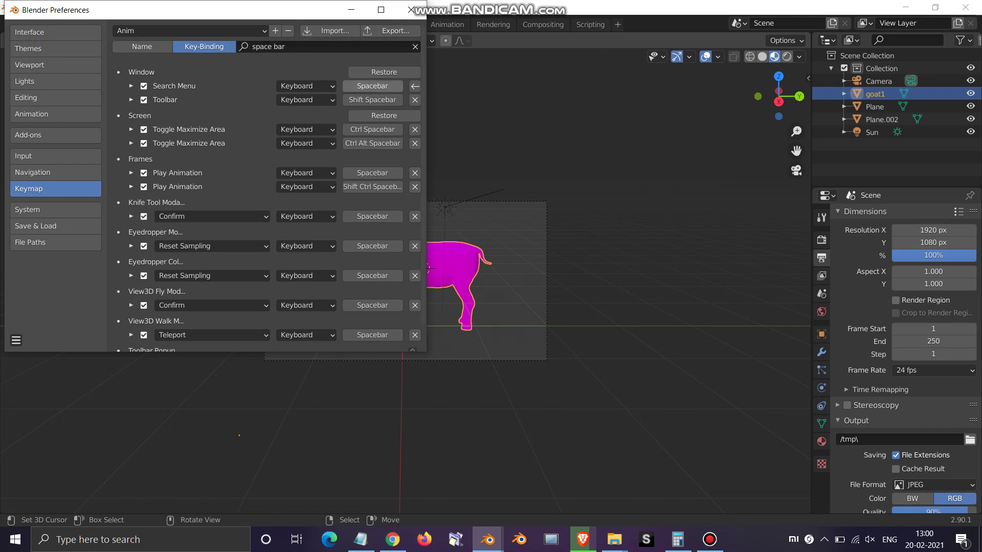
- Test the Spacebar shortcut in the 3D viewport, ending with animation playback stopped
{"action": "left_click", "coordinate": [491, 131]}
{"action": "key", "text": "space"}
{"action": "key", "text": "space"}
{"action": "key", "text": "space"}
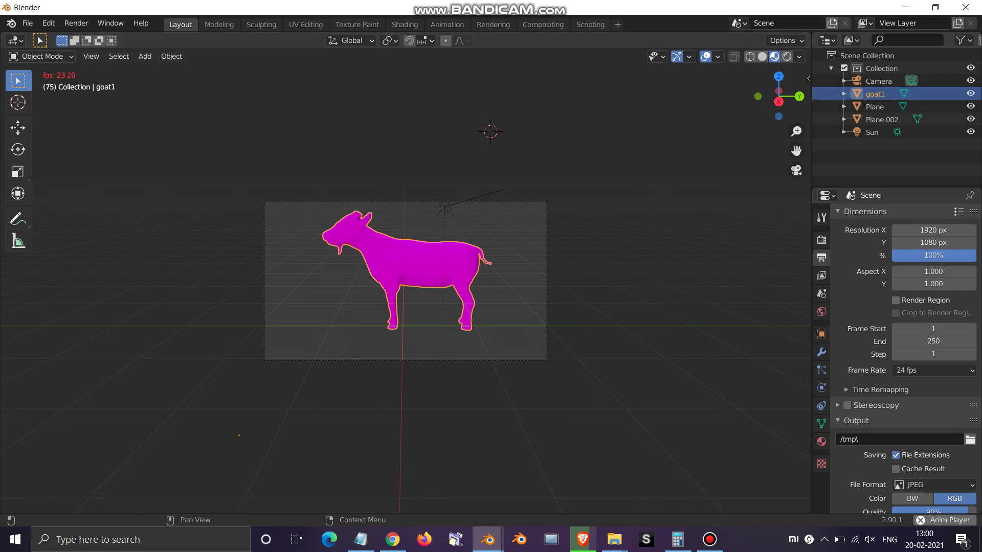
{"action": "key", "text": "space"}
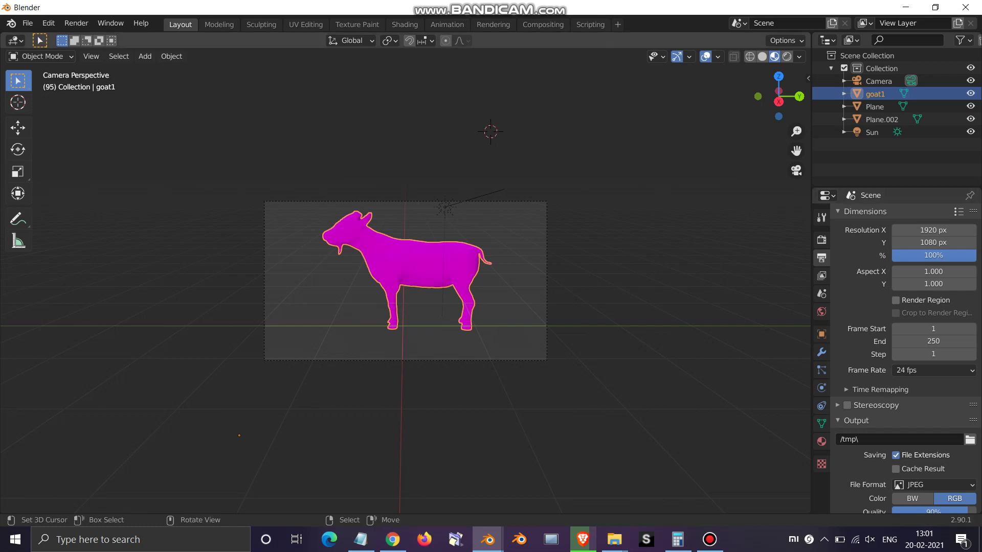
- Return to the keymap preferences and reassign the window Toolbar shortcut to F3
{"action": "key", "text": "alt+Tab"}
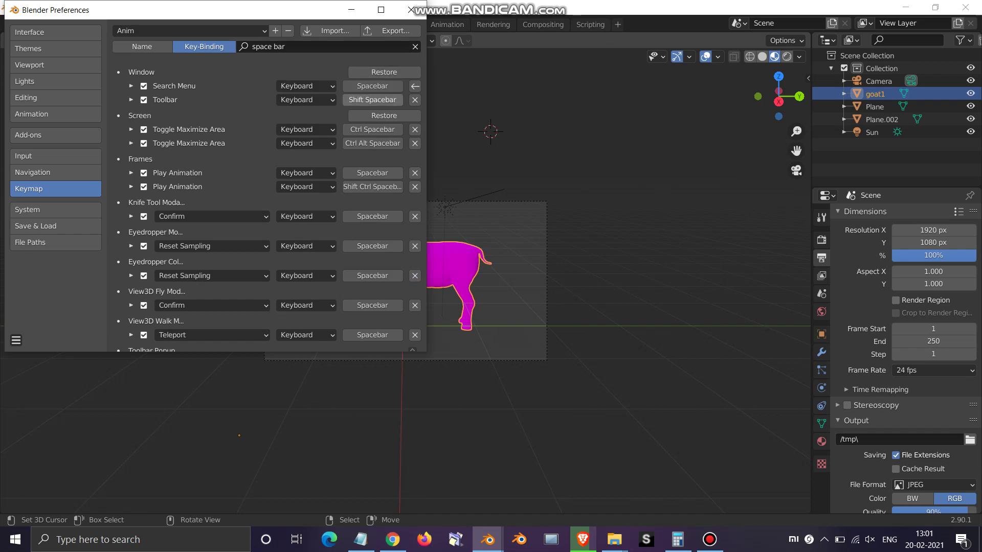
{"action": "left_click", "coordinate": [373, 100]}
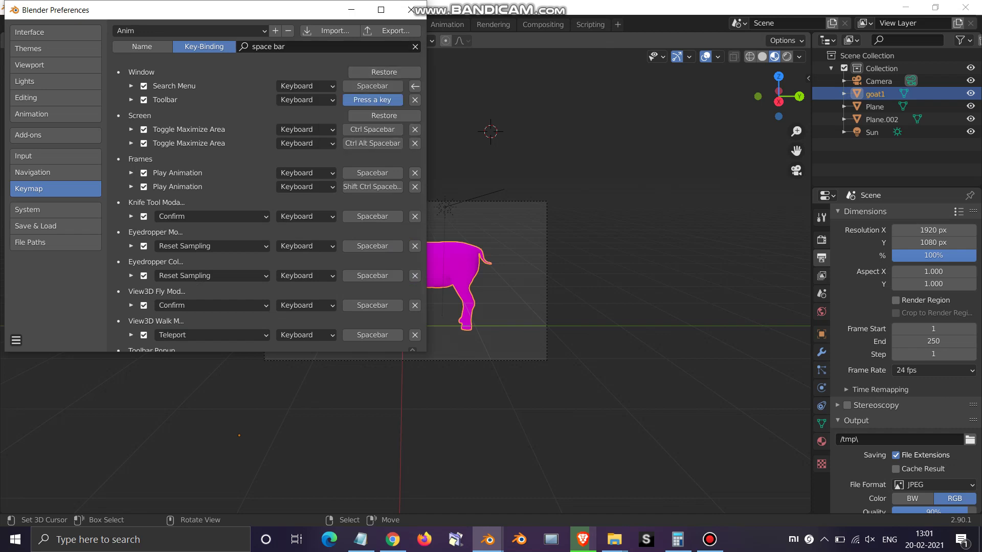
{"action": "key", "text": "F3"}
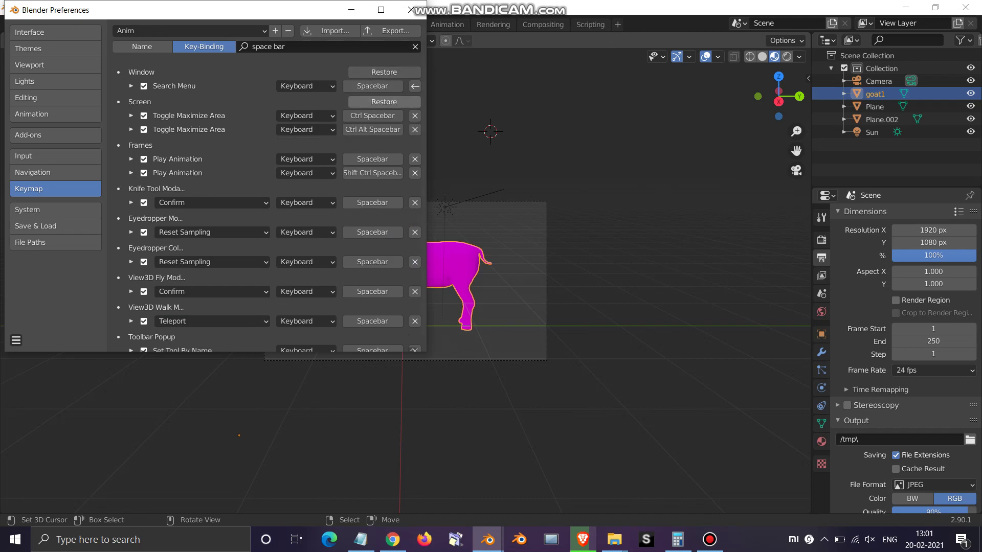
- Search the keymap by name for "anim" and "anim pla", then close the preferences
{"action": "left_click", "coordinate": [327, 47]}
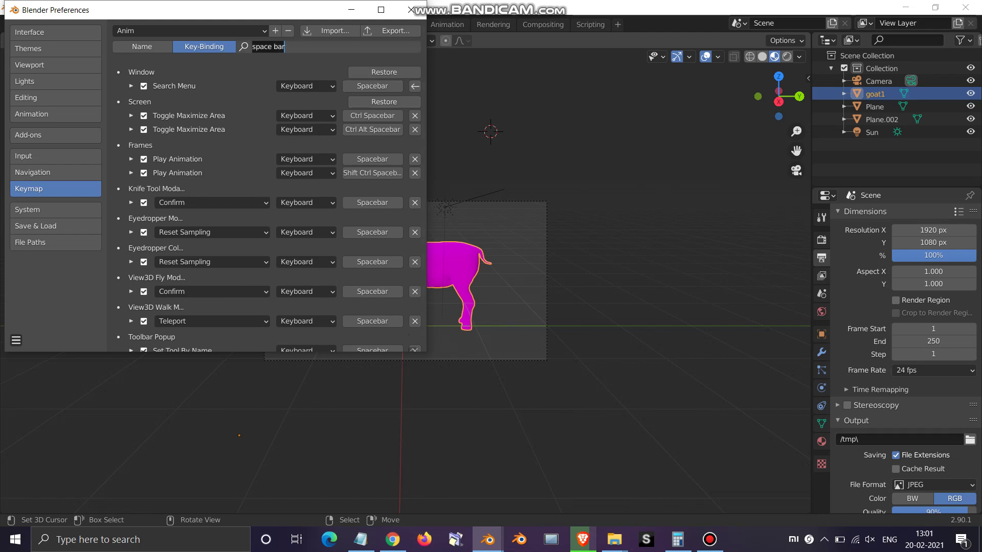
{"action": "type", "text": "anim"}
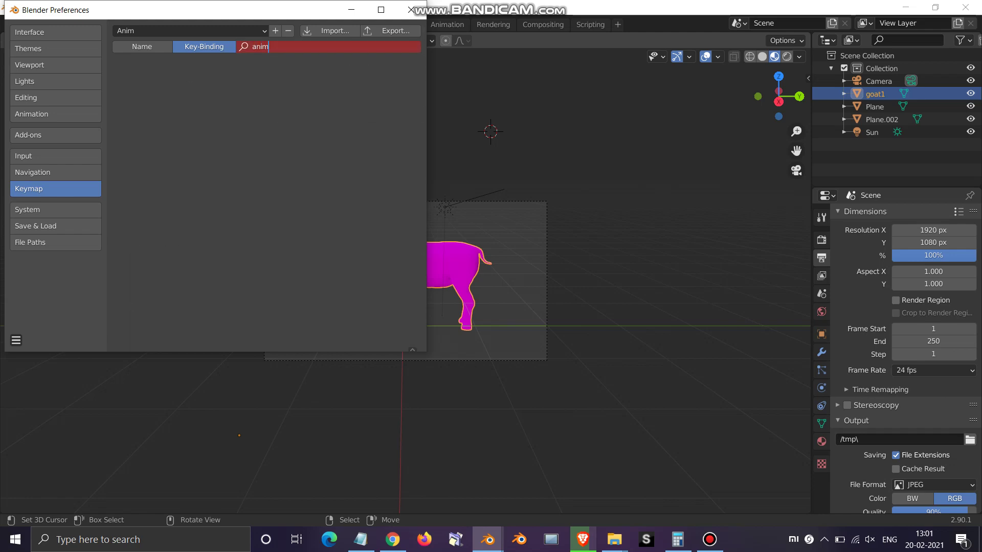
{"action": "left_click", "coordinate": [142, 47]}
{"action": "left_click", "coordinate": [143, 47]}
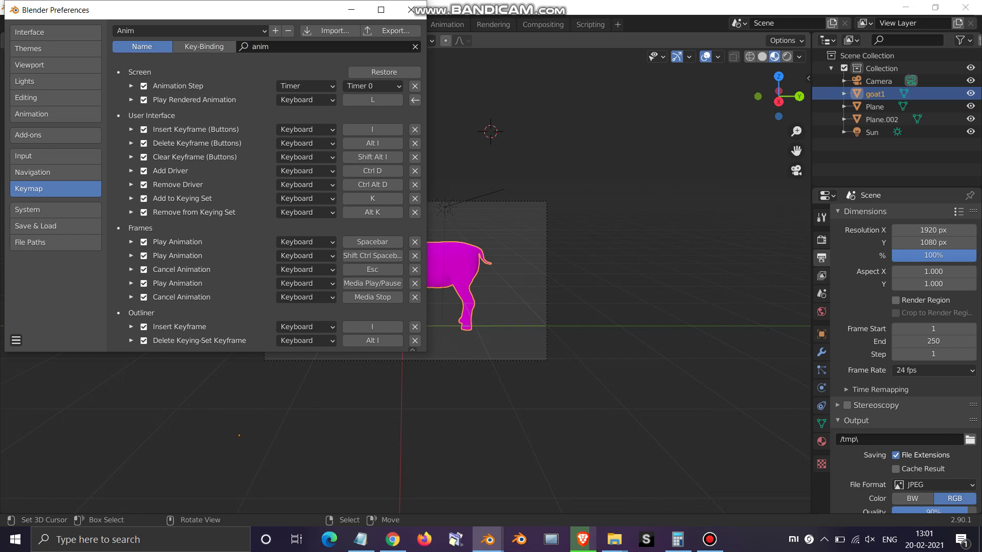
{"action": "left_click", "coordinate": [328, 47]}
{"action": "type", "text": "pla"}
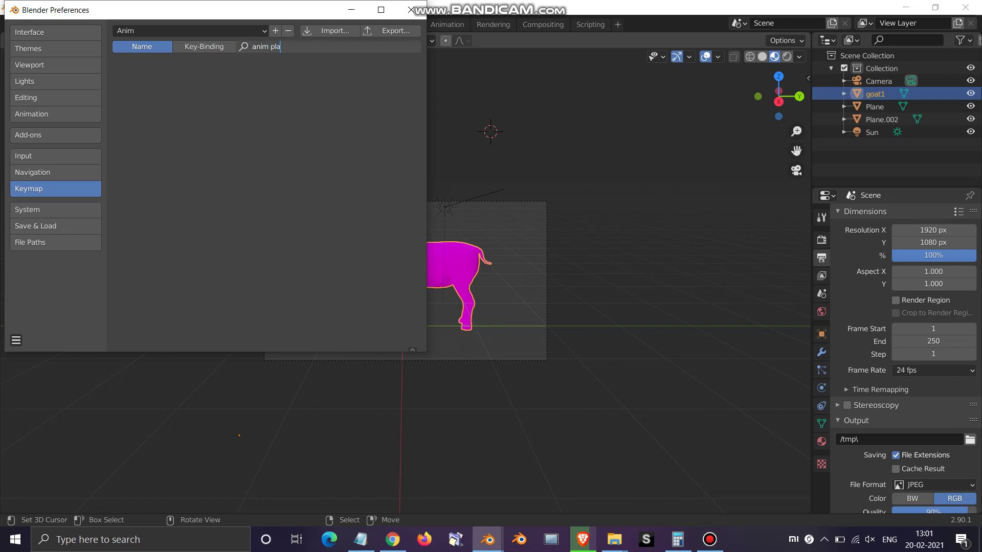
{"action": "left_click", "coordinate": [410, 9]}
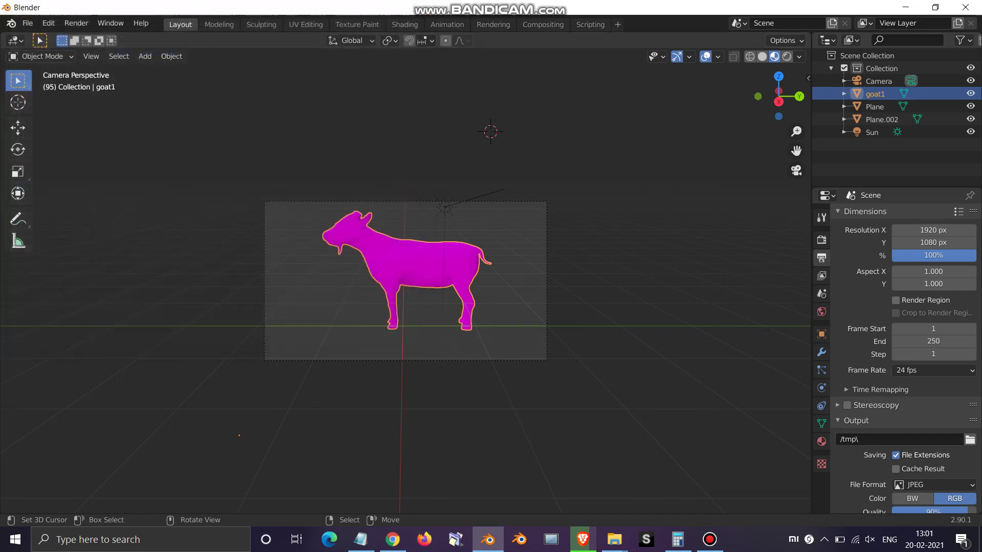